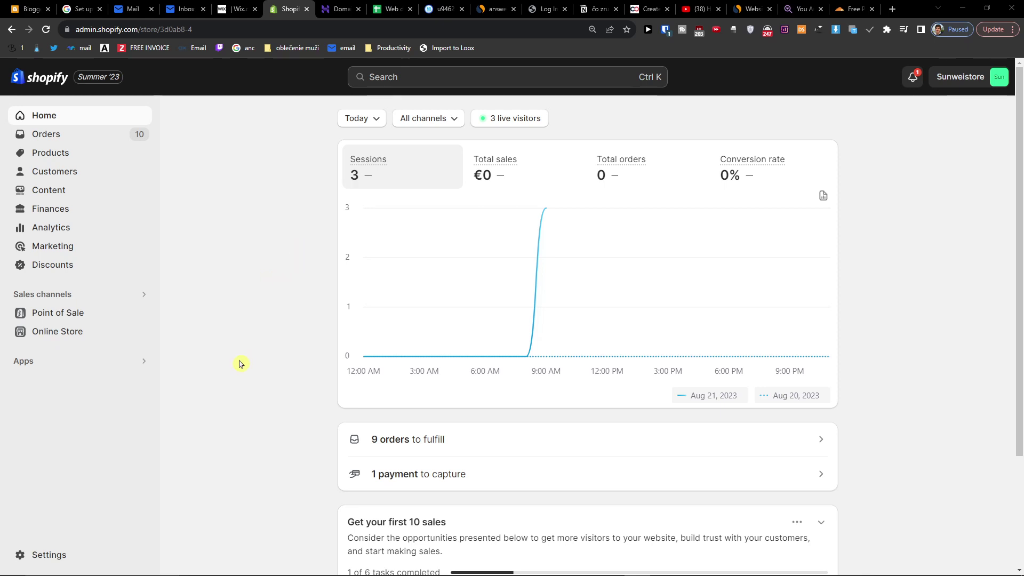
Step: Open Shopify's Connect existing domain form under Settings > Domains, then go to Hostinger's domain list
click(69, 555)
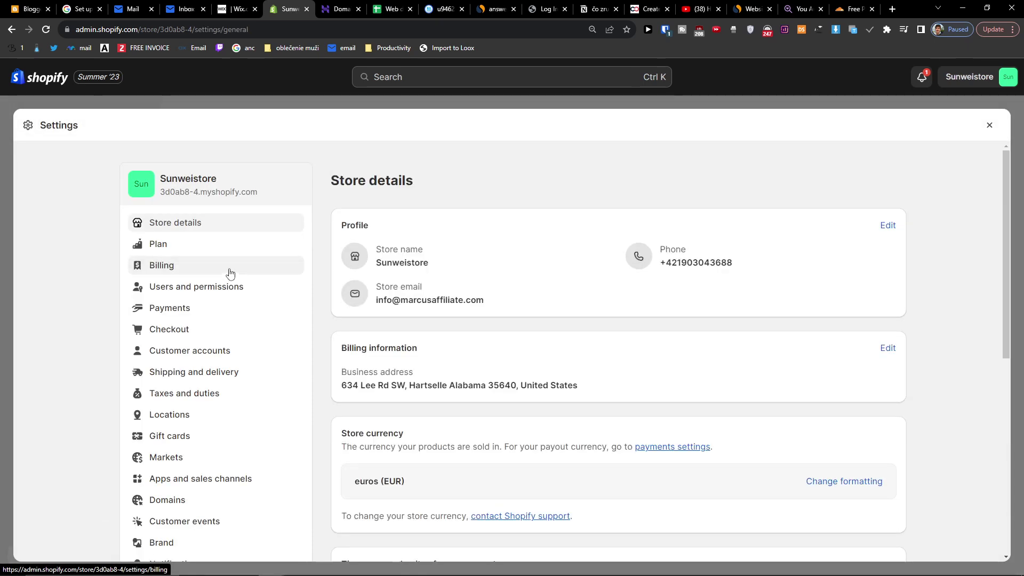
scroll(214, 304, down, 1)
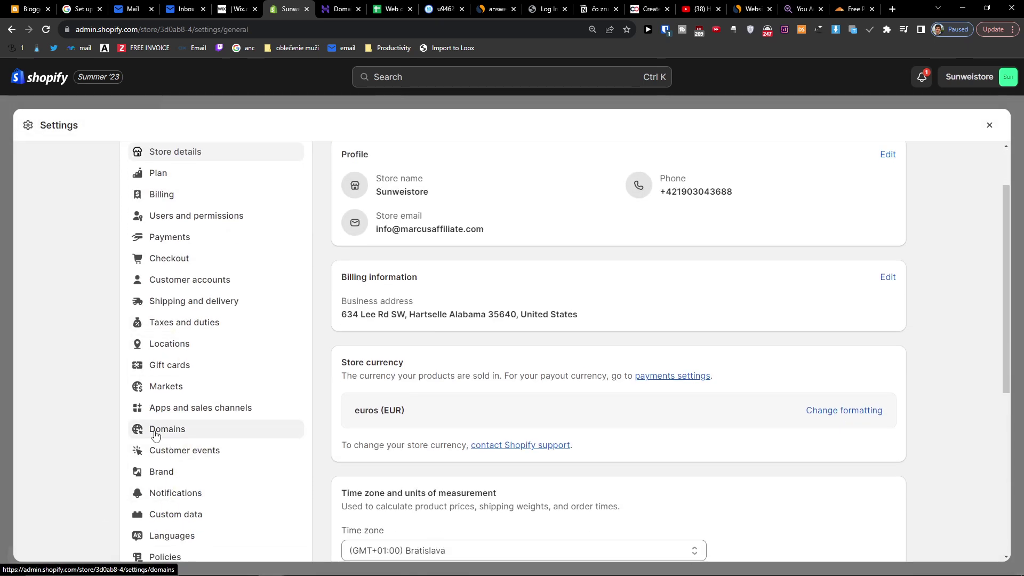
click(186, 429)
click(469, 327)
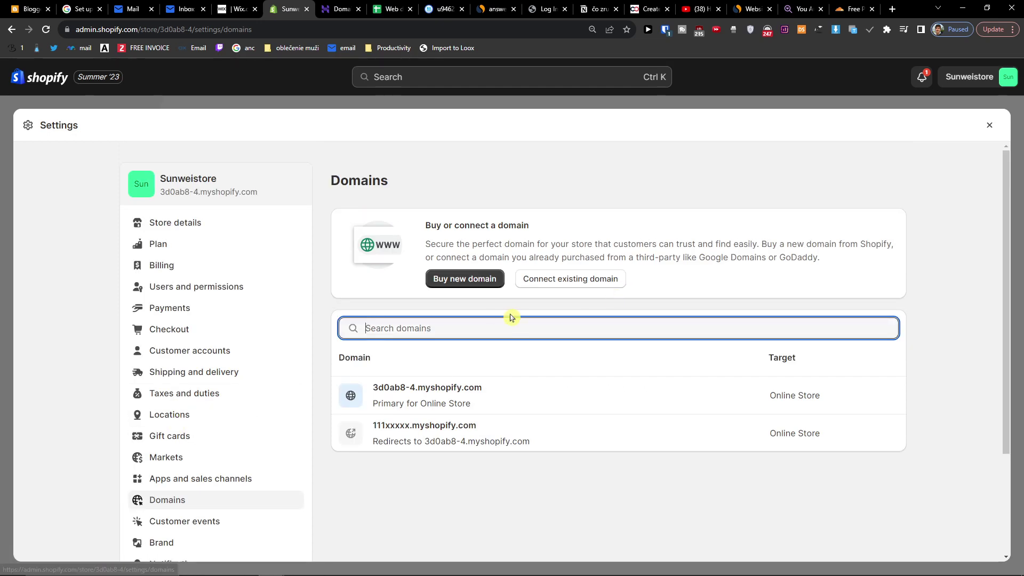
click(550, 288)
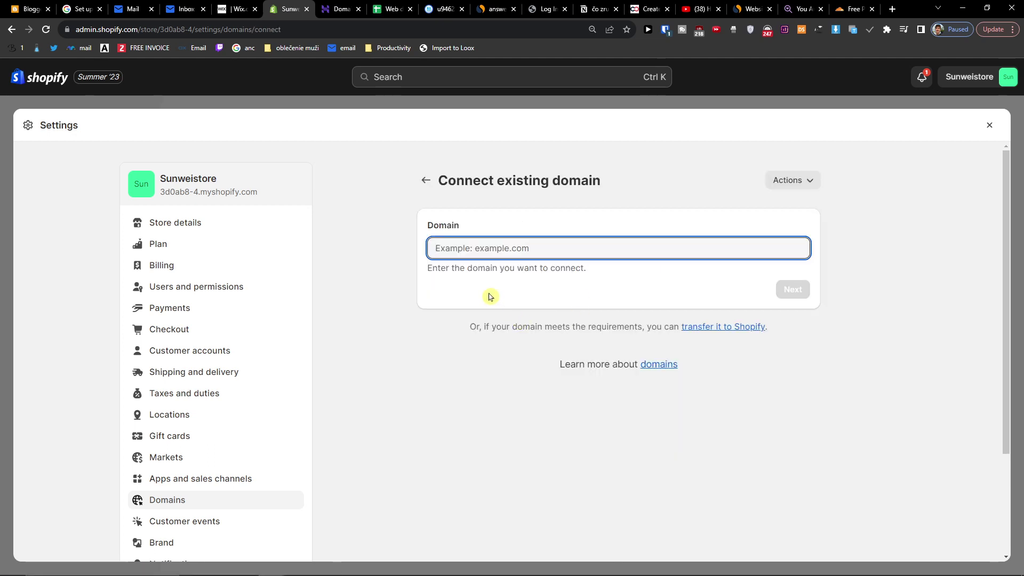
click(338, 9)
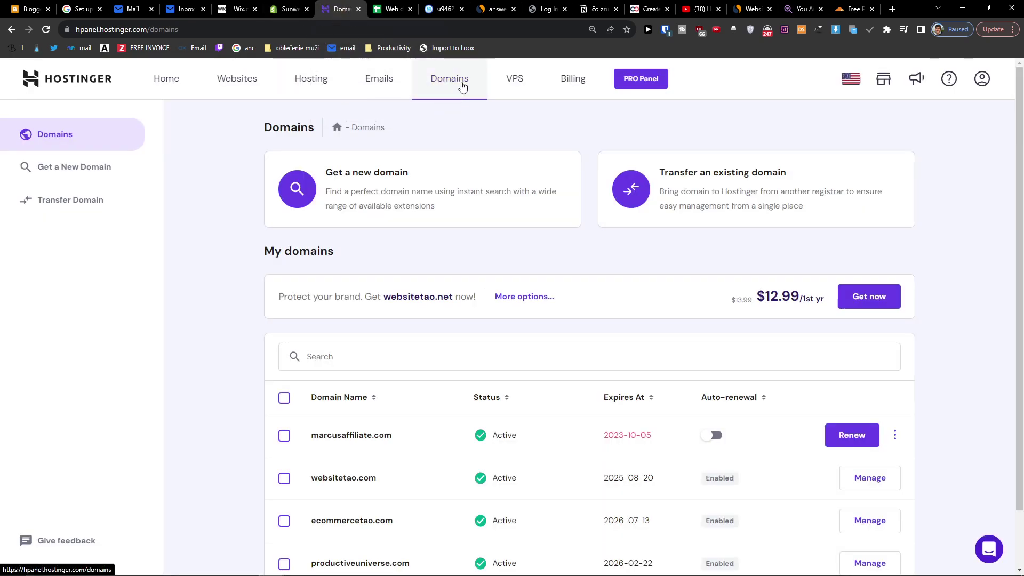
Step: Manage websitetao.com in Hostinger and open its DNS / Nameservers records page
scroll(405, 347, down, 2)
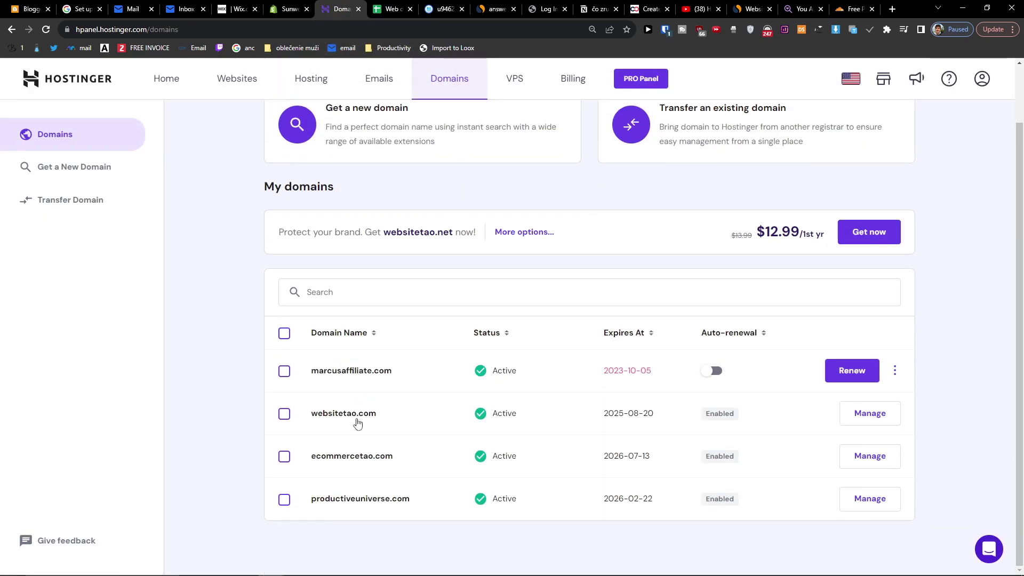
drag(307, 421, 380, 421)
key(ctrl+c)
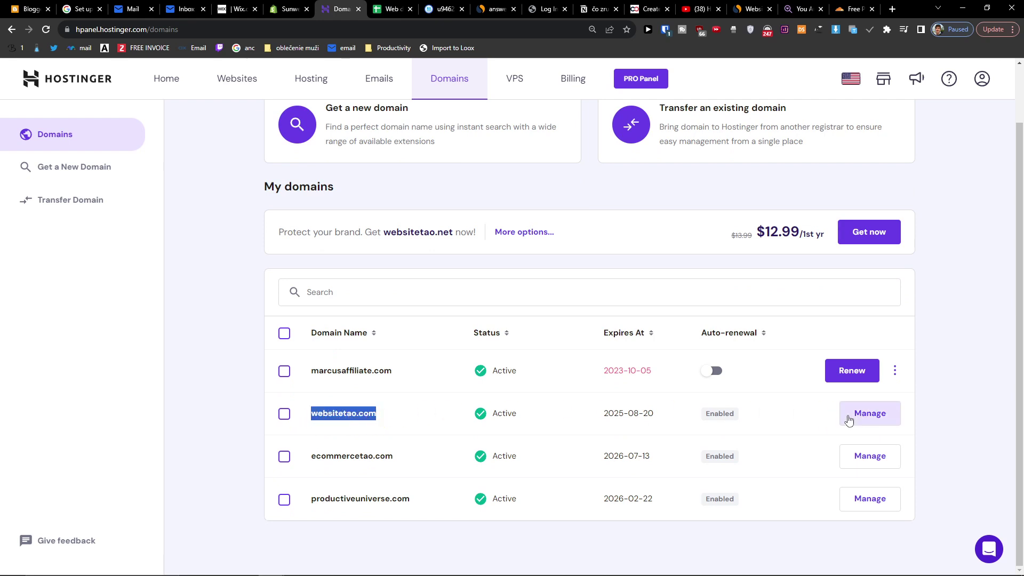
click(860, 419)
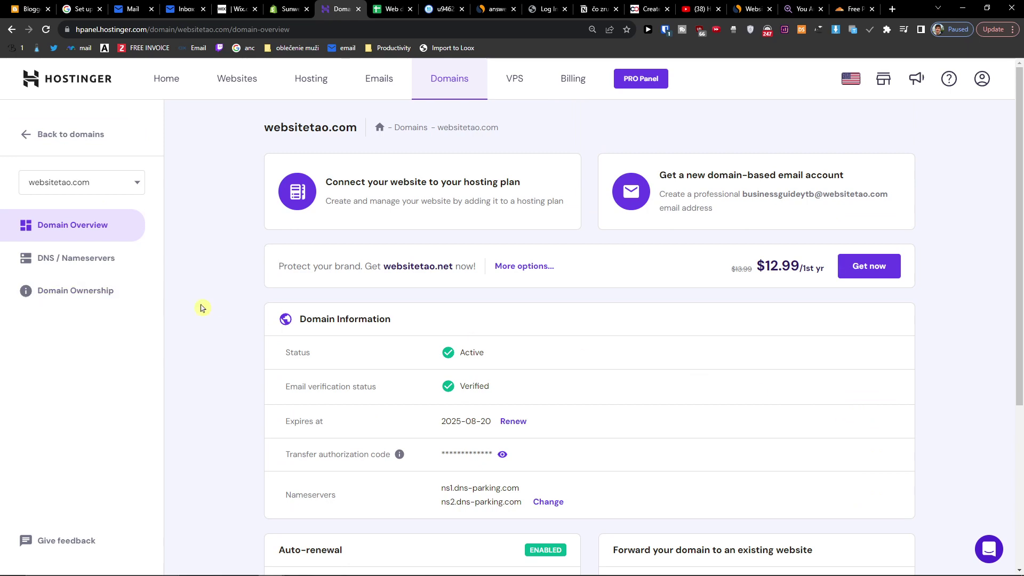
scroll(266, 318, down, 2)
scroll(266, 318, up, 2)
scroll(263, 318, down, 4)
scroll(263, 318, up, 2)
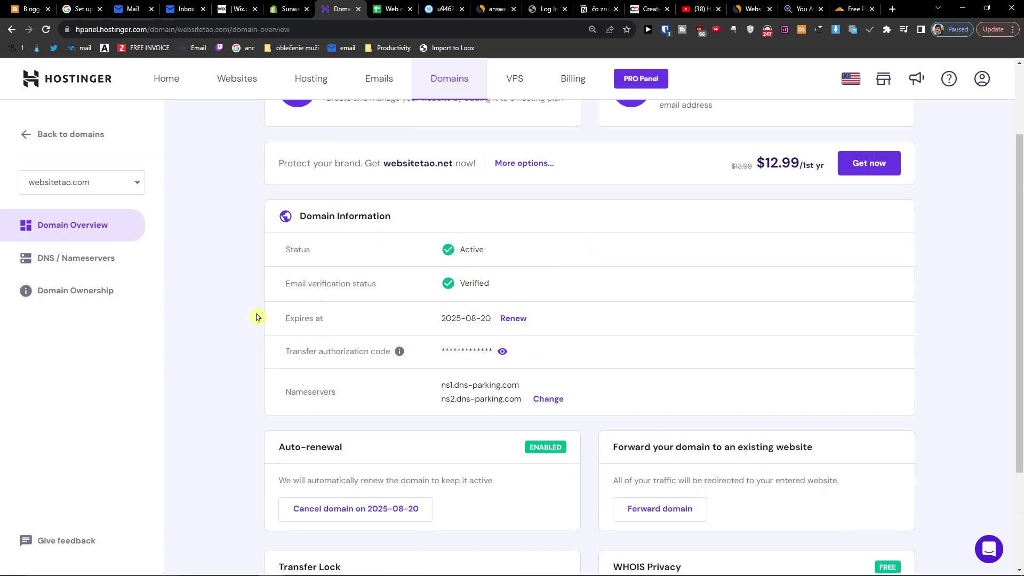
click(89, 268)
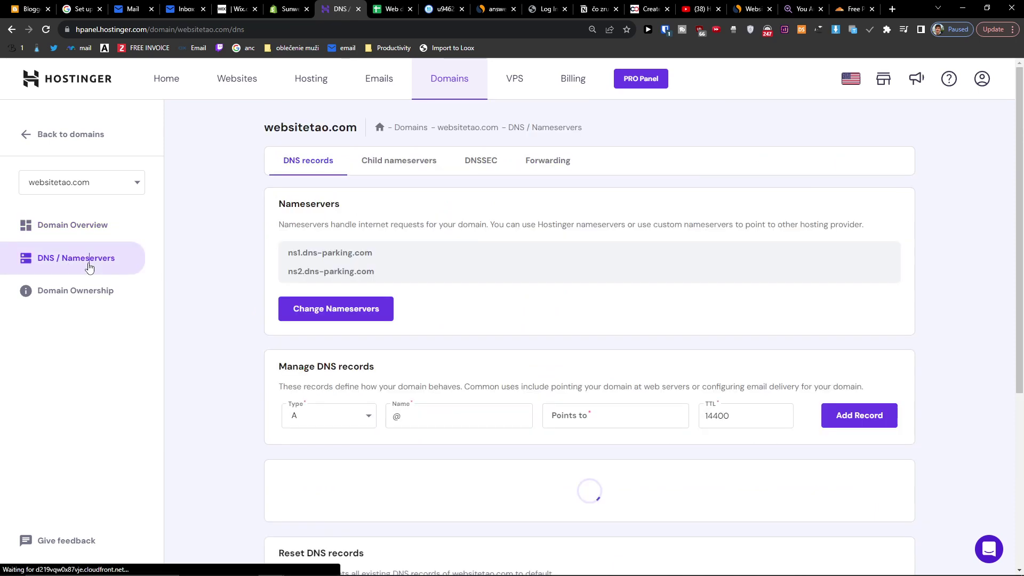
scroll(213, 302, down, 3)
scroll(213, 302, up, 3)
Step: Paste websitetao.com into the Shopify Domain field
click(288, 7)
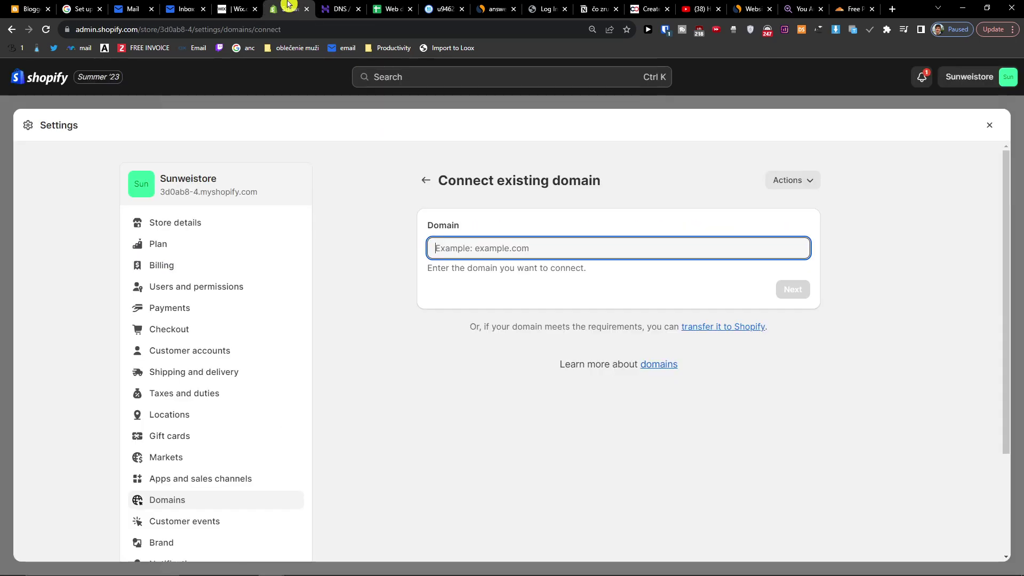
key(ctrl+v)
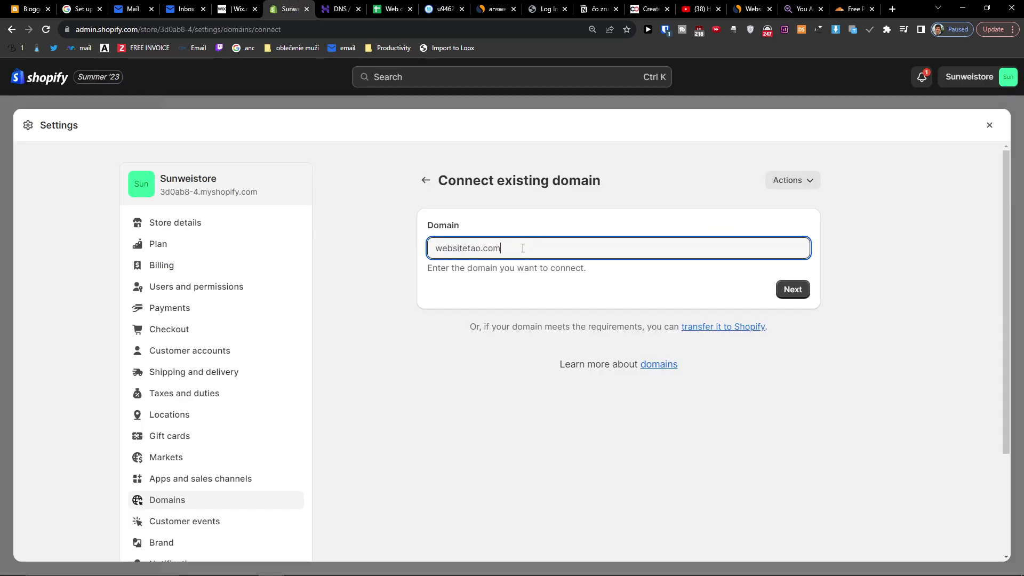
drag(521, 247, 418, 243)
click(508, 247)
drag(507, 247, 315, 251)
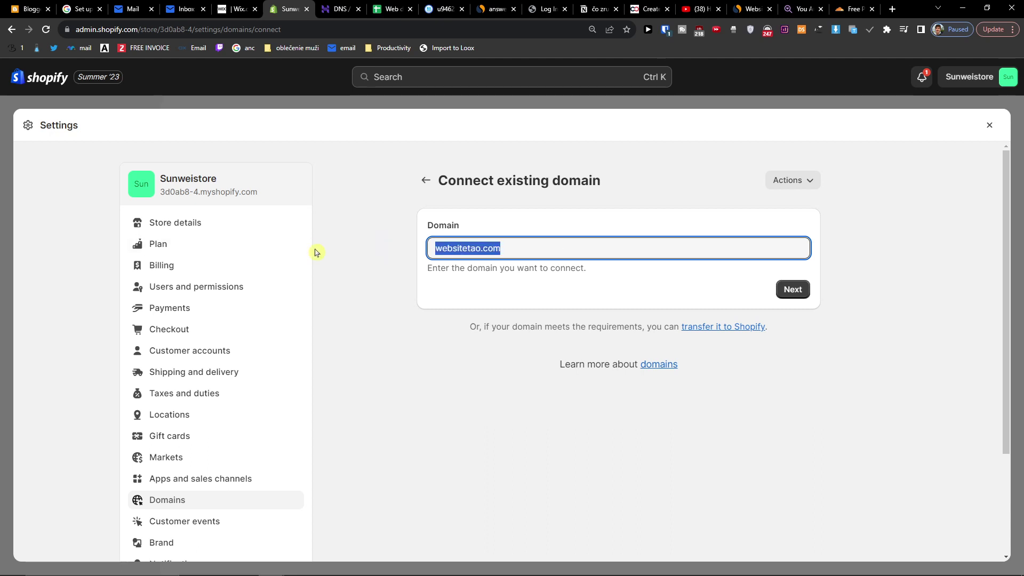
Step: Submit the domain and open the setup instructions in an incognito window
click(790, 295)
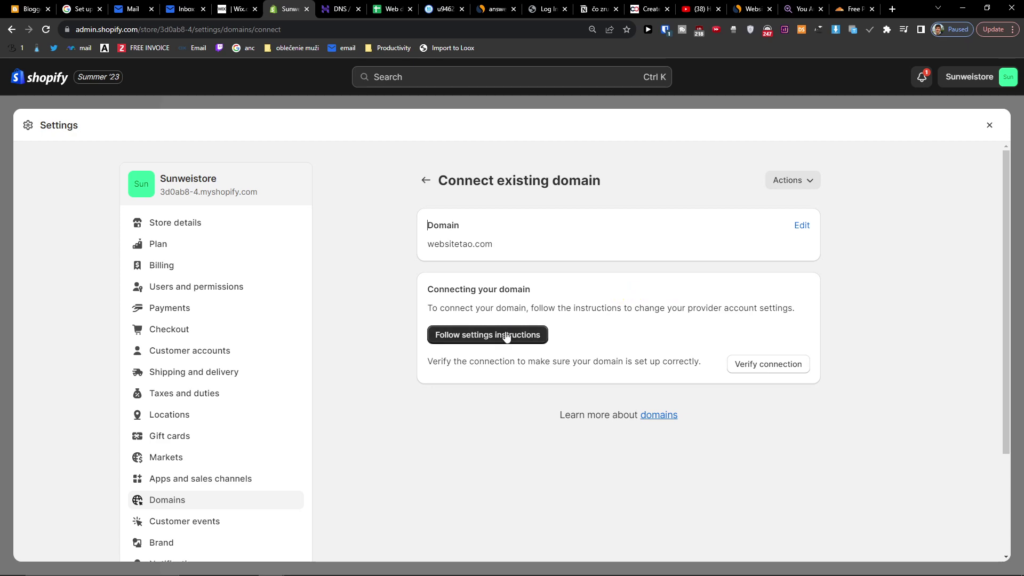
right_click(496, 342)
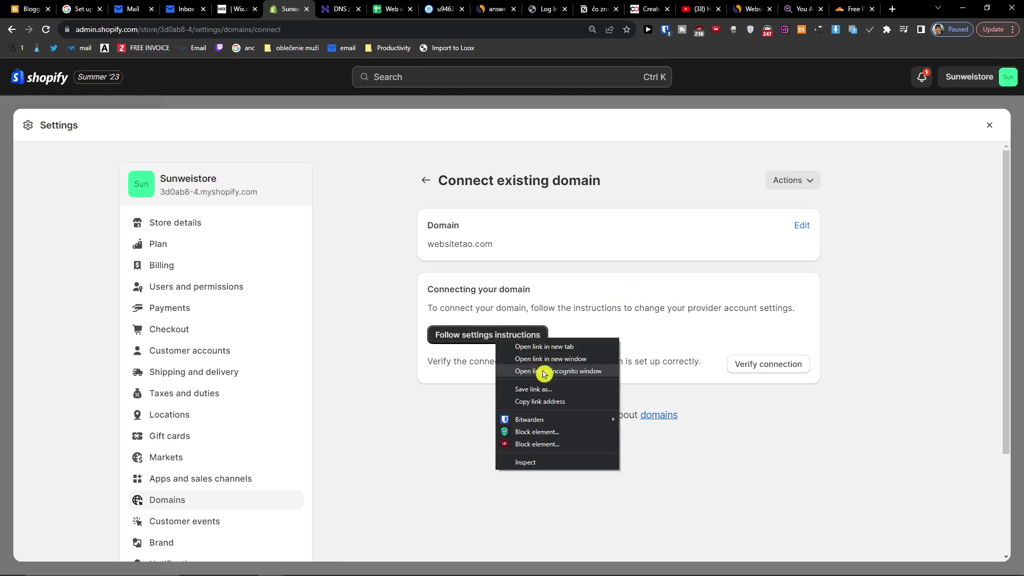
click(544, 369)
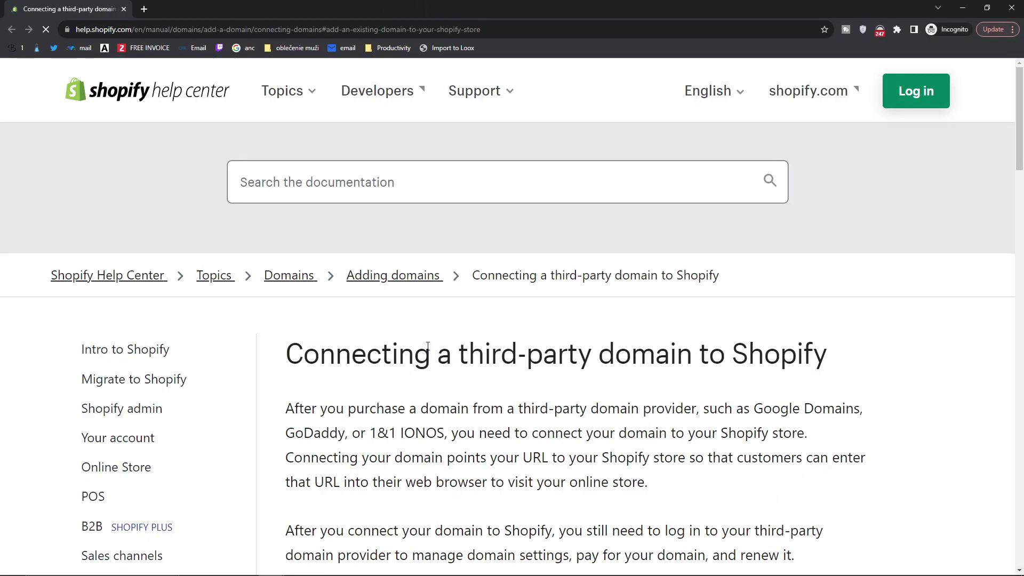
Step: Open the help article's guide for connecting a third-party domain manually
scroll(427, 347, down, 4)
mouse_move(426, 10)
mouse_down()
mouse_move(425, 405)
mouse_move(436, 3)
mouse_up()
scroll(382, 357, down, 15)
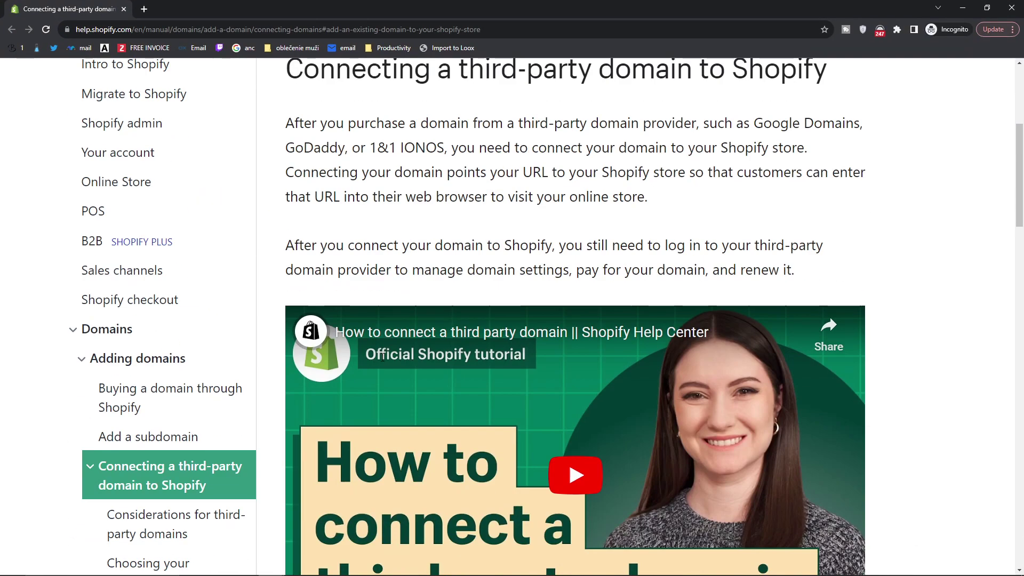
scroll(382, 357, up, 3)
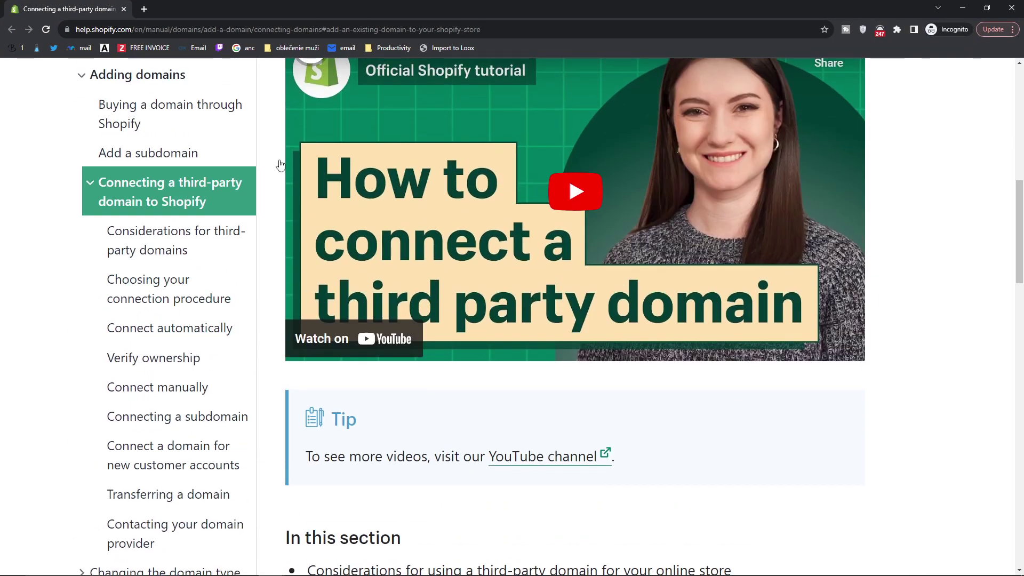
scroll(299, 187, down, 5)
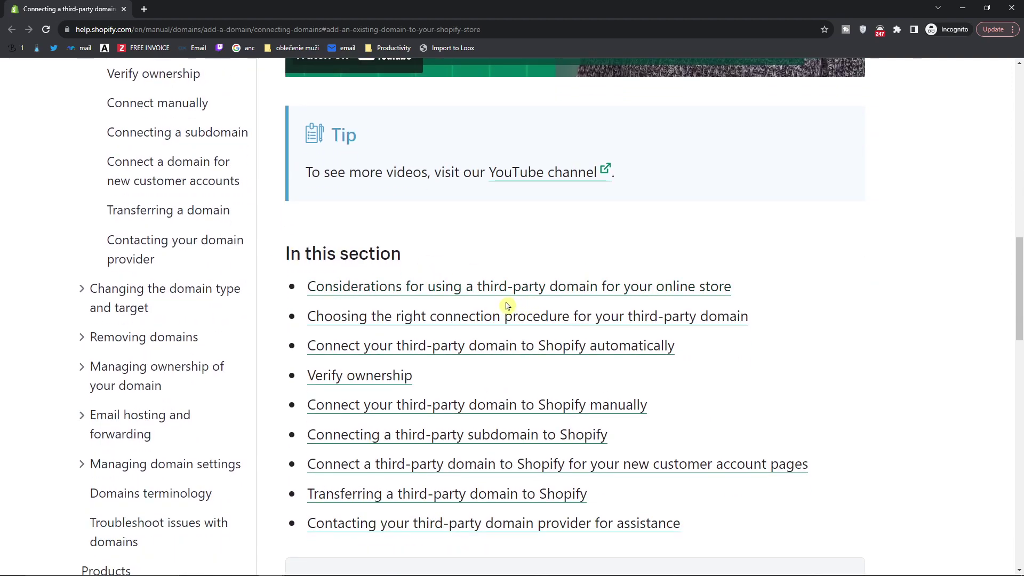
scroll(331, 309, down, 1)
drag(308, 334, 675, 336)
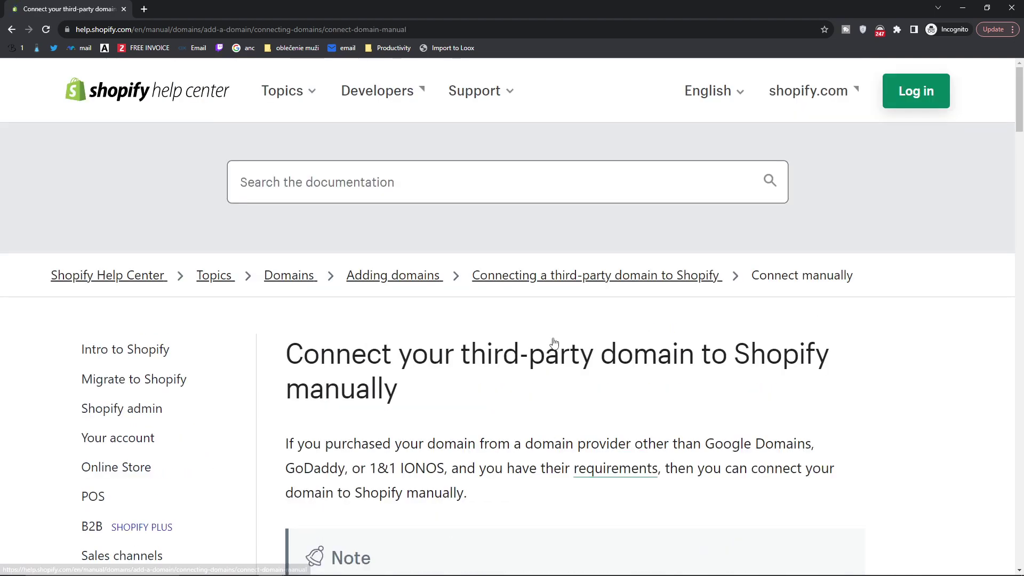
Step: Find Step 1 listing A record 23.227.38.65 and www CNAME shops.myshopify.com, then minimize the help window
scroll(480, 339, down, 4)
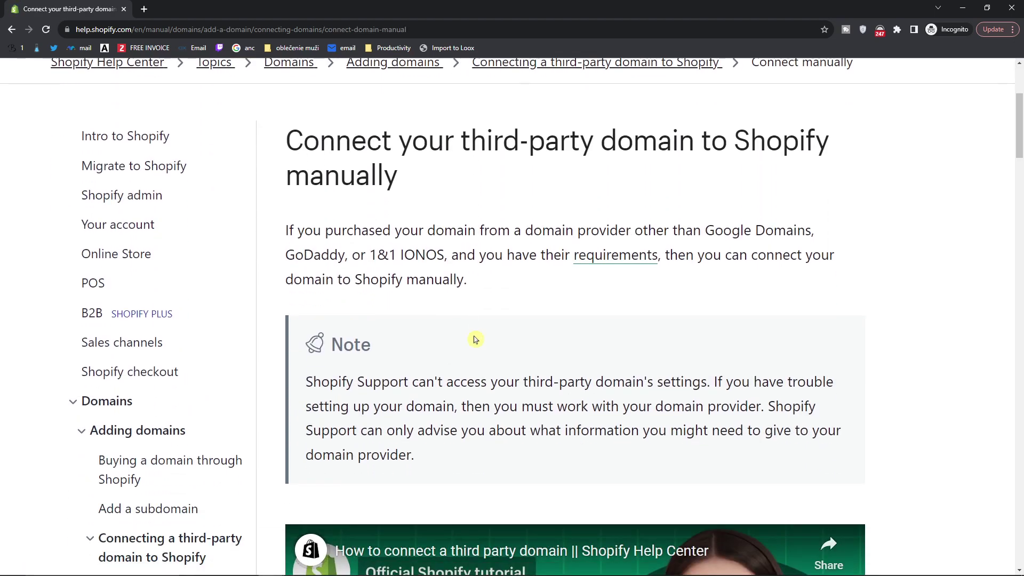
scroll(475, 339, down, 15)
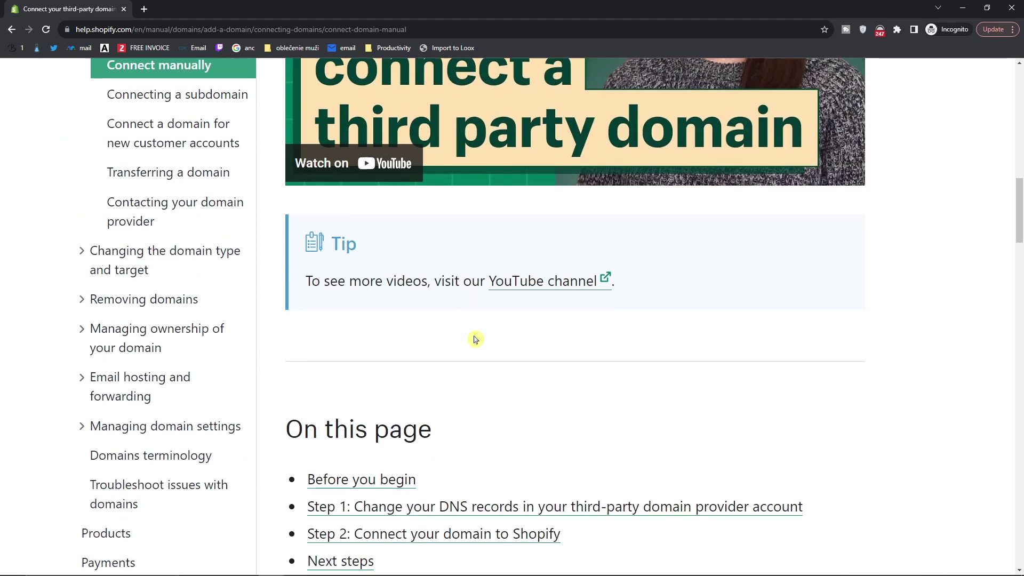
scroll(475, 340, down, 7)
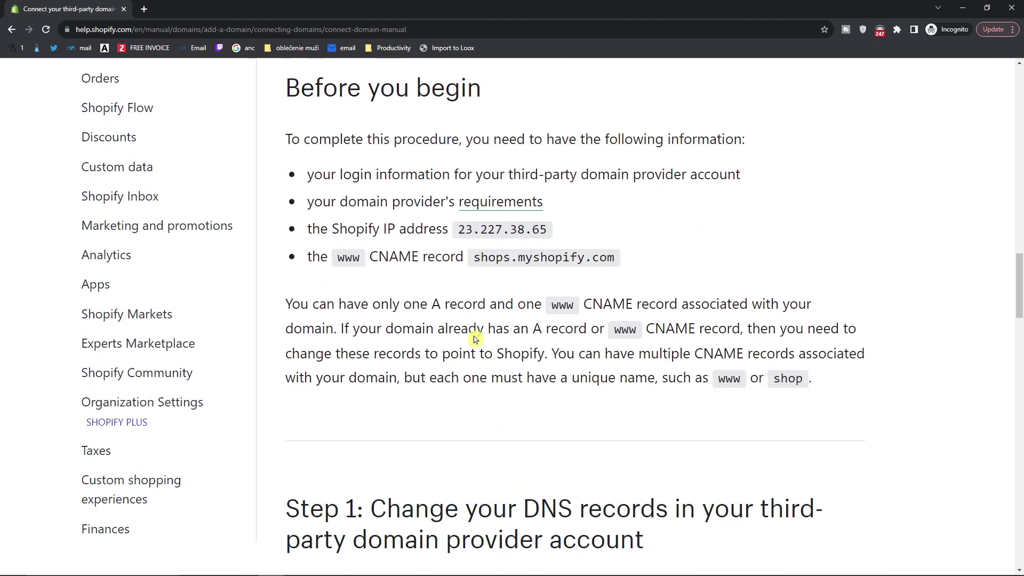
scroll(475, 339, down, 5)
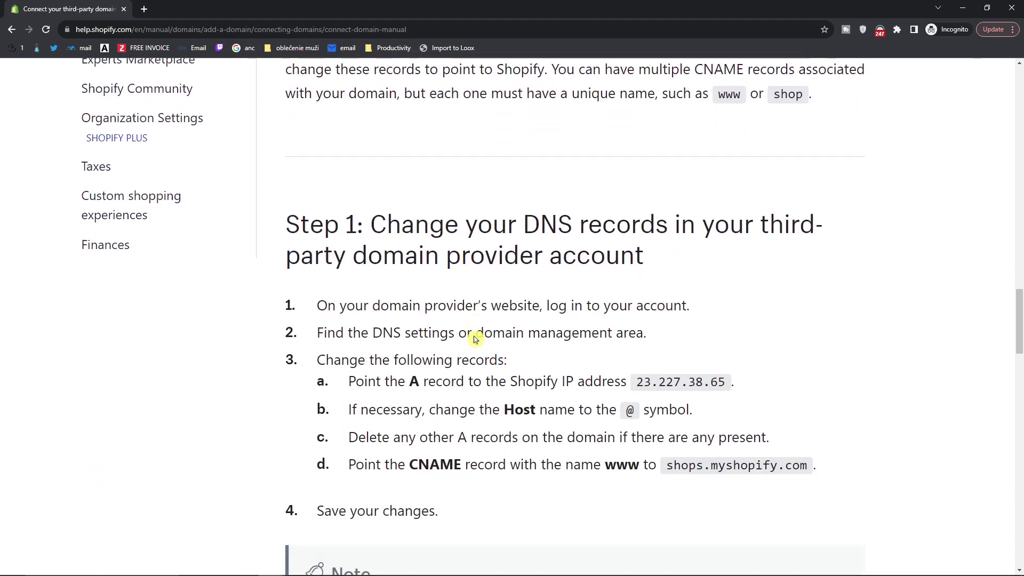
drag(386, 155, 709, 188)
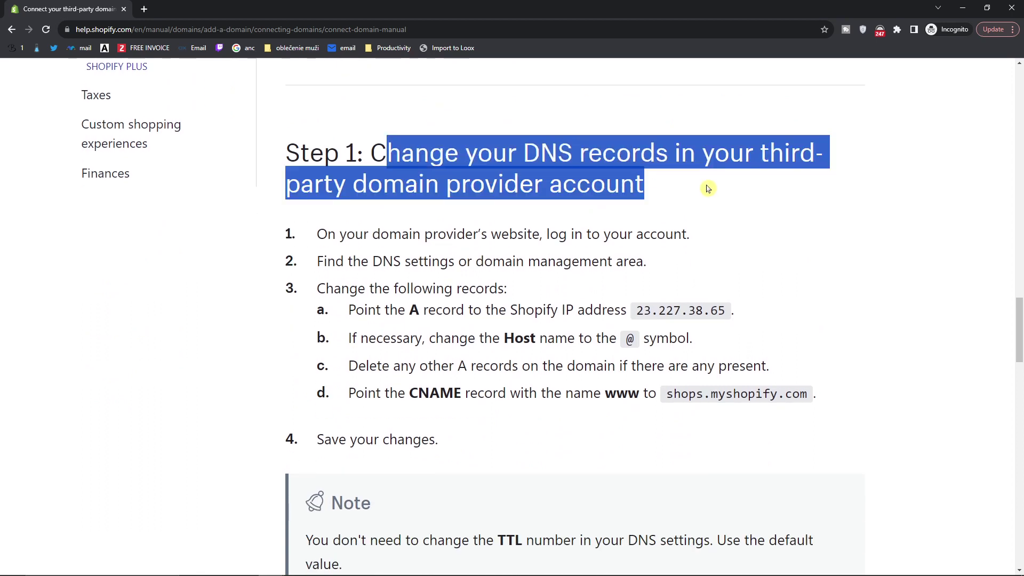
click(962, 7)
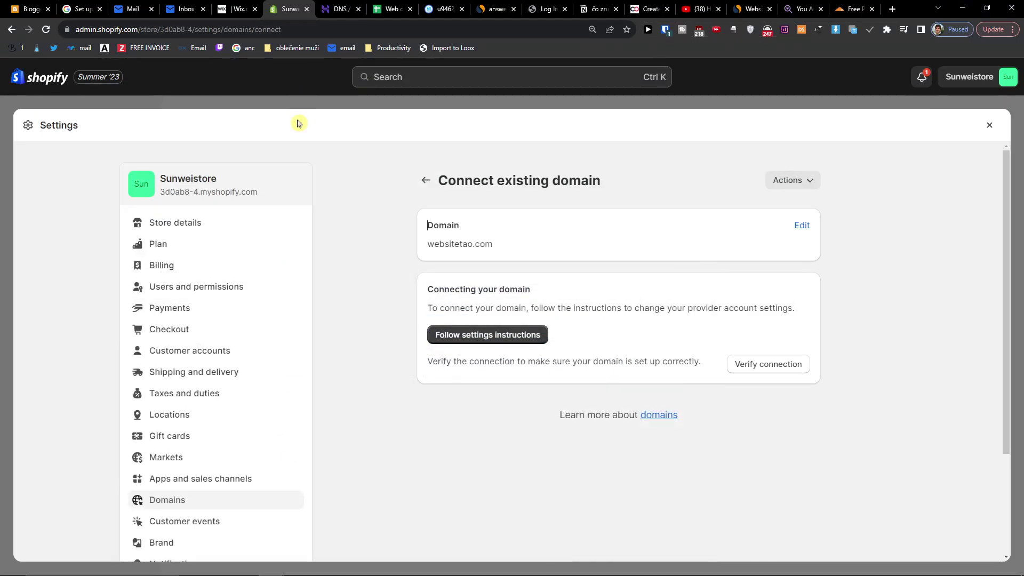
Step: Delete the www CNAME record and the old A record pointing to 84.32.84.32
click(325, 8)
scroll(294, 268, down, 5)
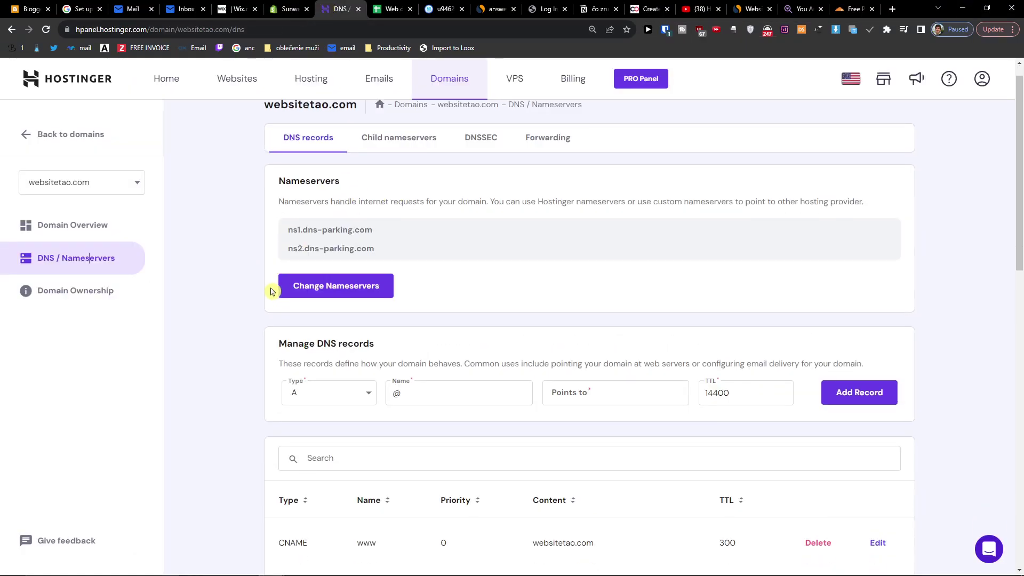
drag(286, 286, 315, 286)
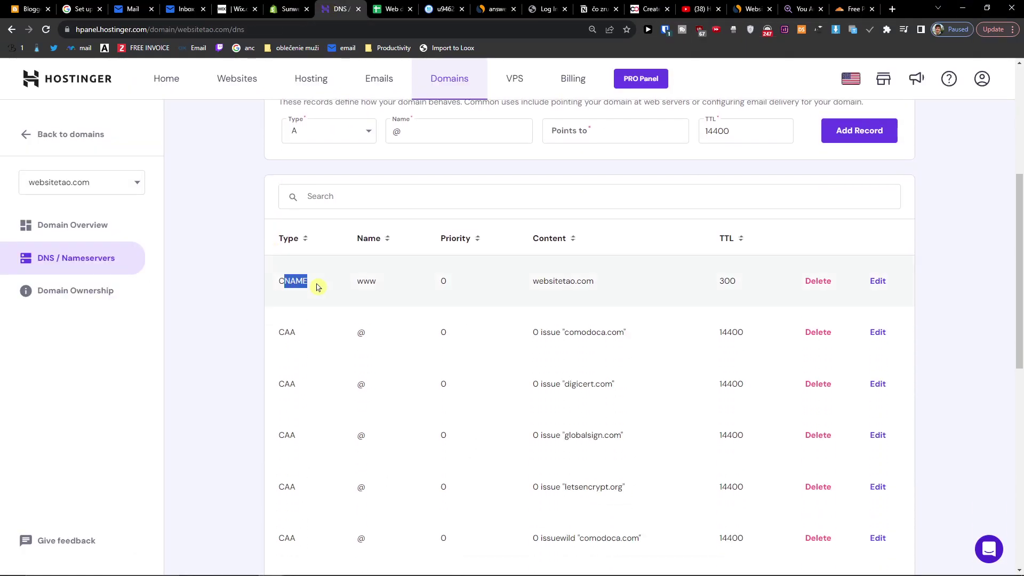
click(830, 287)
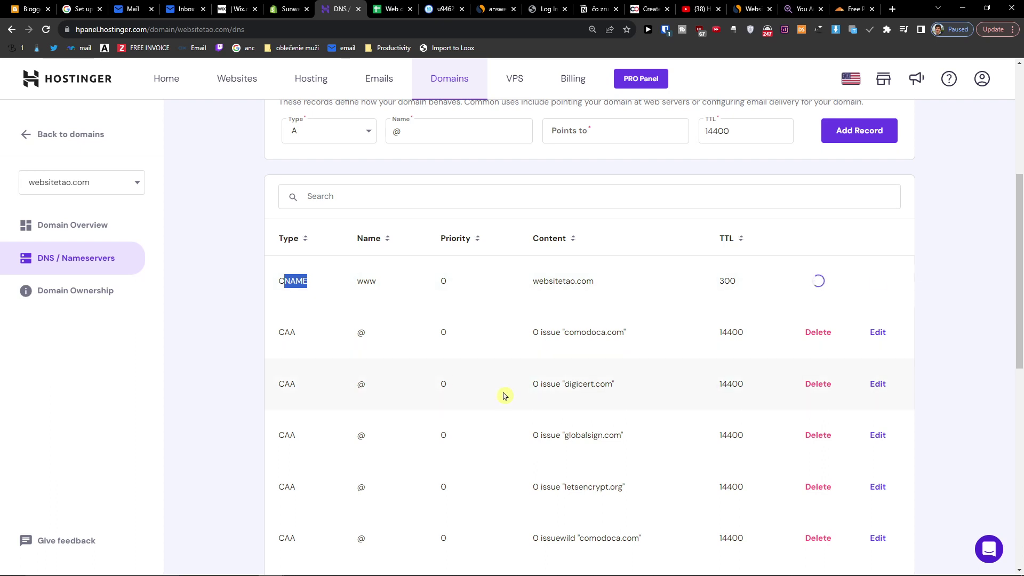
scroll(503, 395, down, 5)
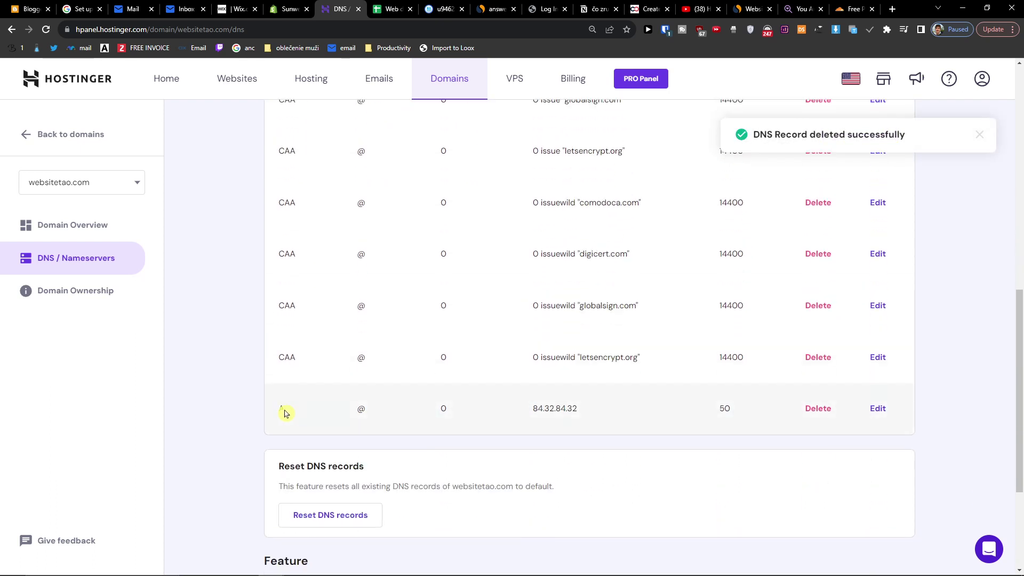
click(817, 408)
Step: Set up a new DNS record in Hostinger with type A and name @
scroll(647, 394, up, 7)
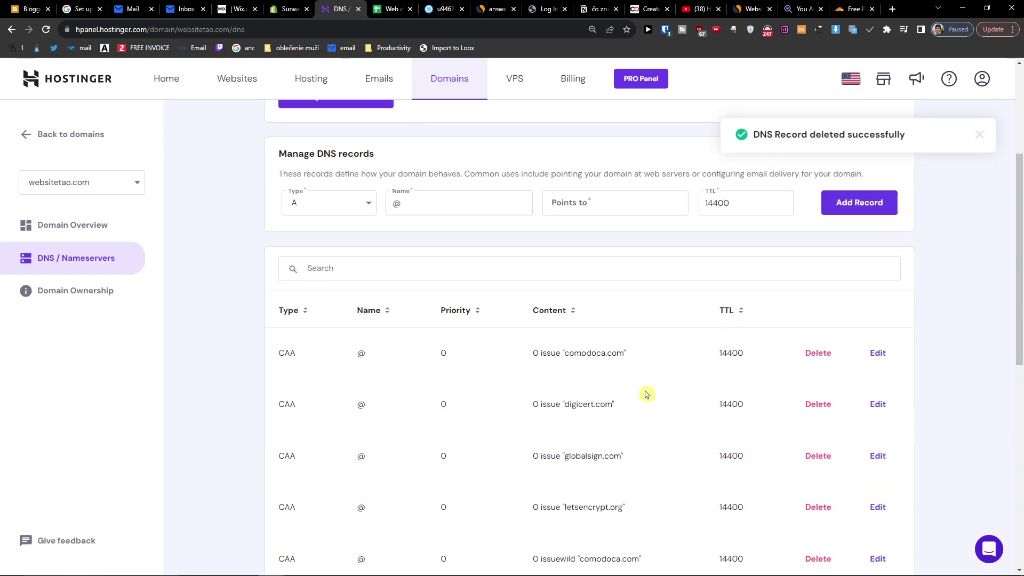
scroll(647, 393, up, 3)
scroll(629, 380, down, 4)
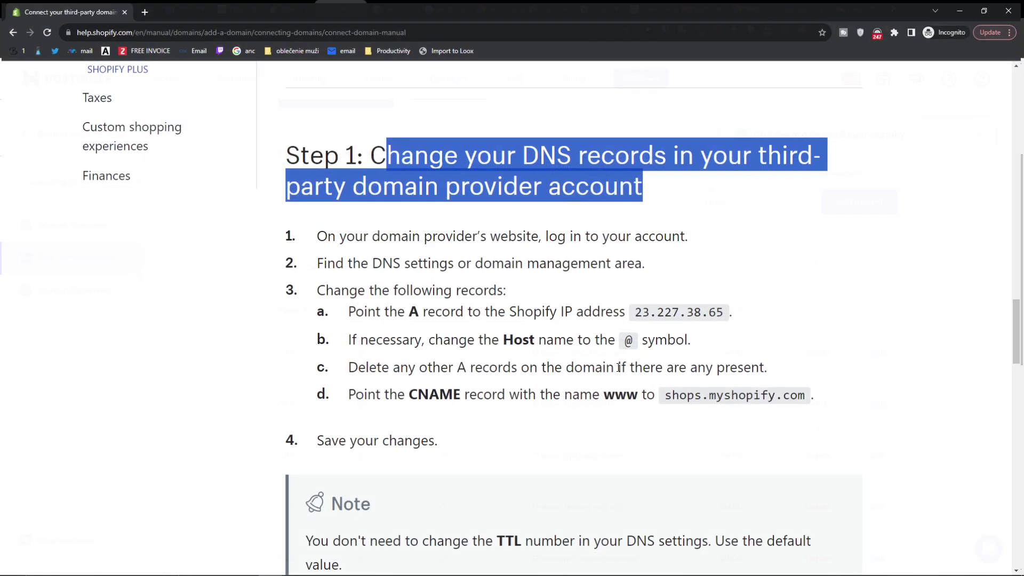
scroll(408, 259, down, 1)
drag(410, 241, 422, 241)
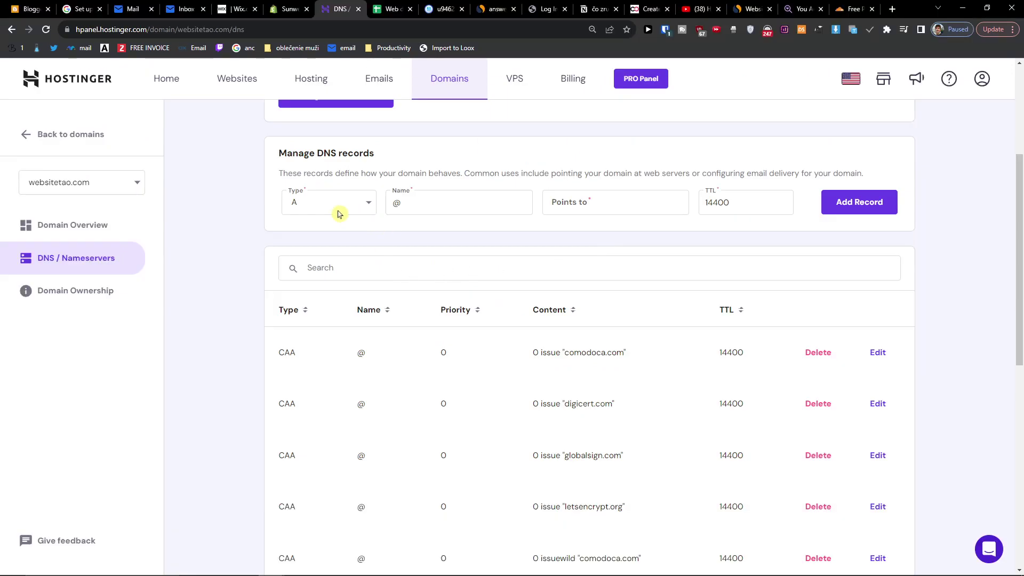
click(327, 205)
click(441, 206)
Step: Copy 23.227.38.65 from the Shopify guide into the record's Points to field
key(alt+Tab)
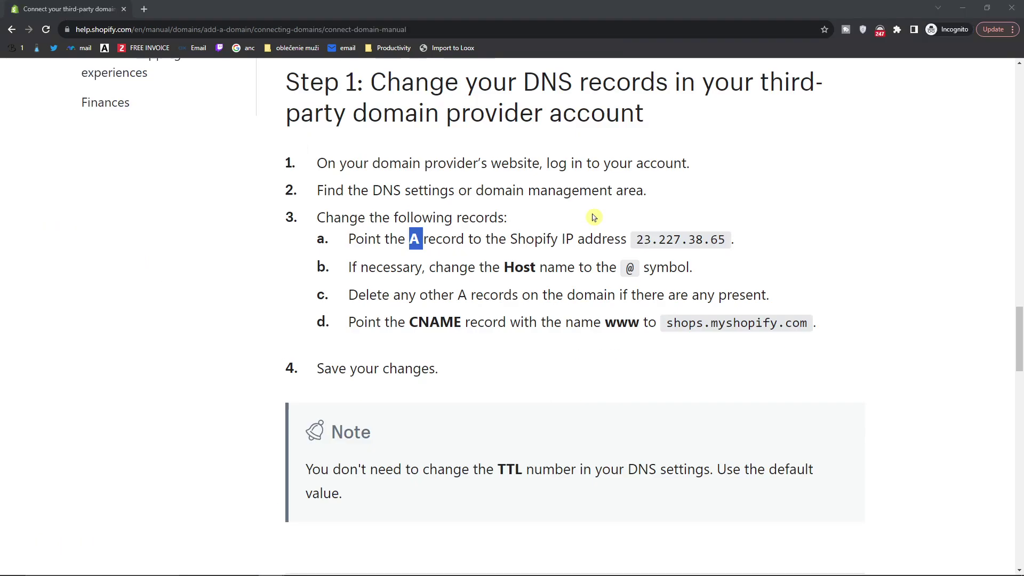
drag(635, 241, 723, 244)
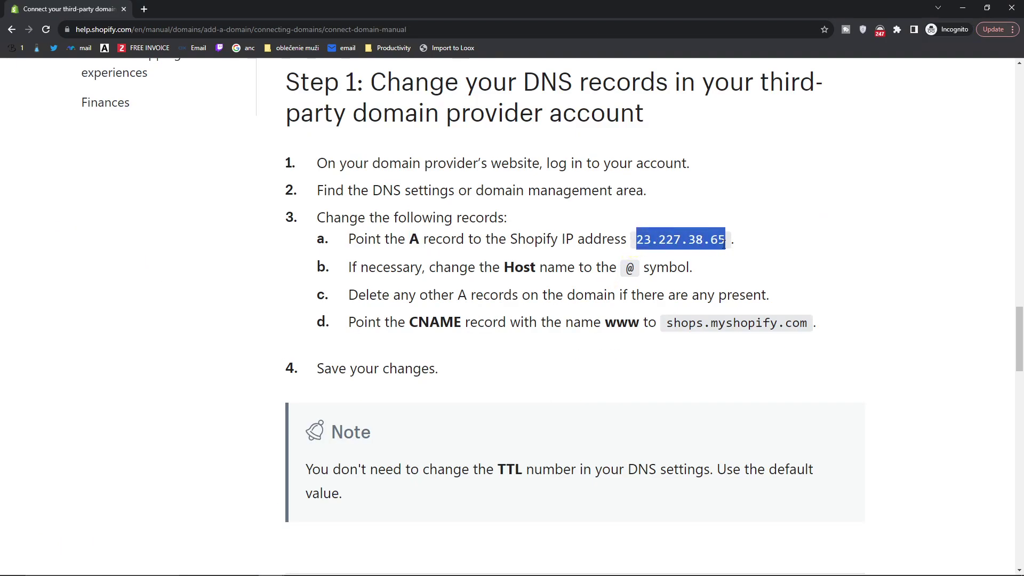
key(ctrl+c)
key(alt+Tab)
key(Tab)
key(ctrl+v)
key(shift+Tab)
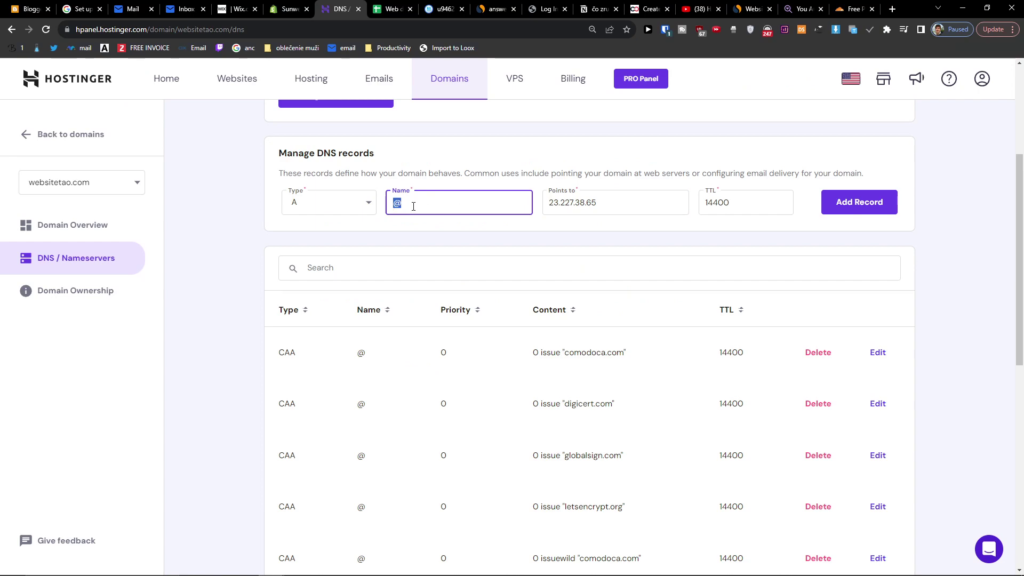
key(ctrl+plus)
key(ctrl+plus)
key(ctrl+plus)
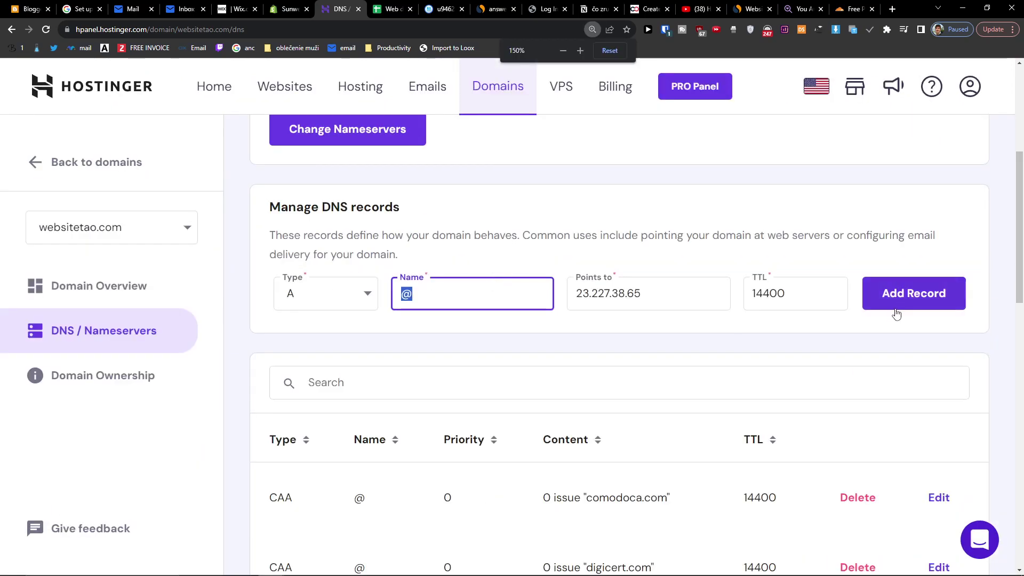
Step: Add the A record for @ pointing to 23.227.38.65
click(899, 308)
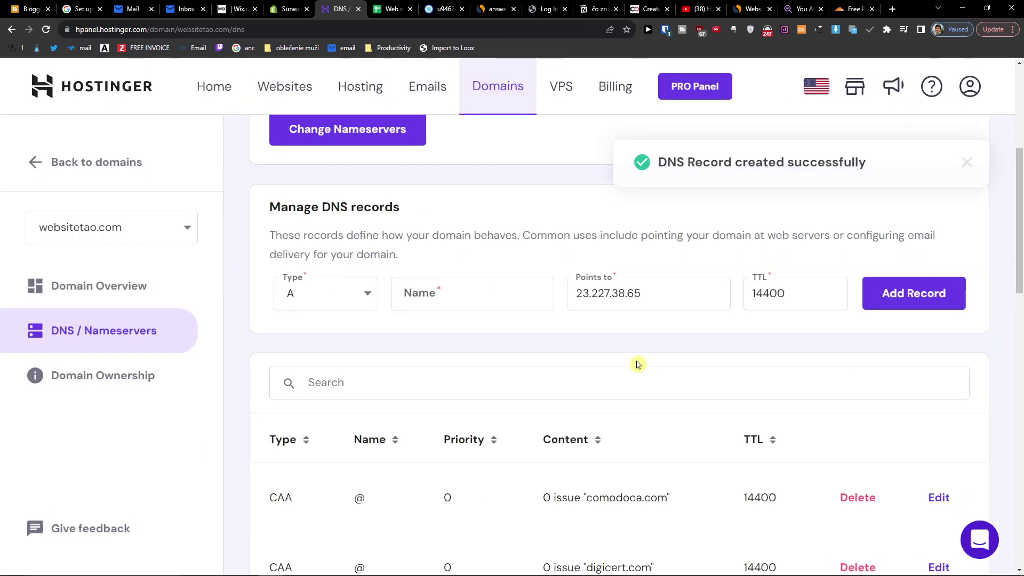
scroll(638, 363, down, 6)
scroll(338, 343, down, 4)
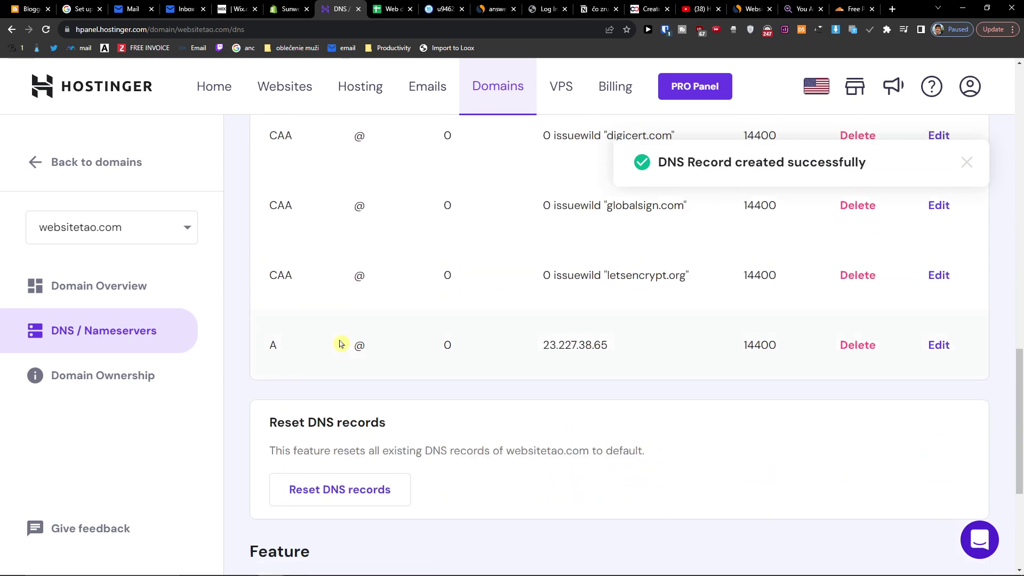
scroll(544, 342, up, 12)
key(alt+Tab)
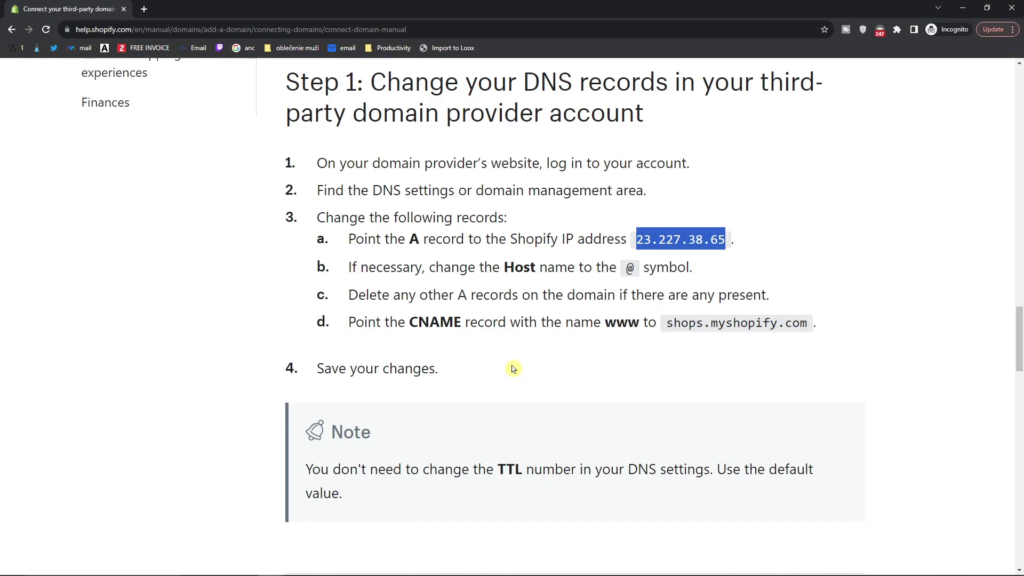
Step: Set the new Hostinger record's type to CNAME
double_click(432, 324)
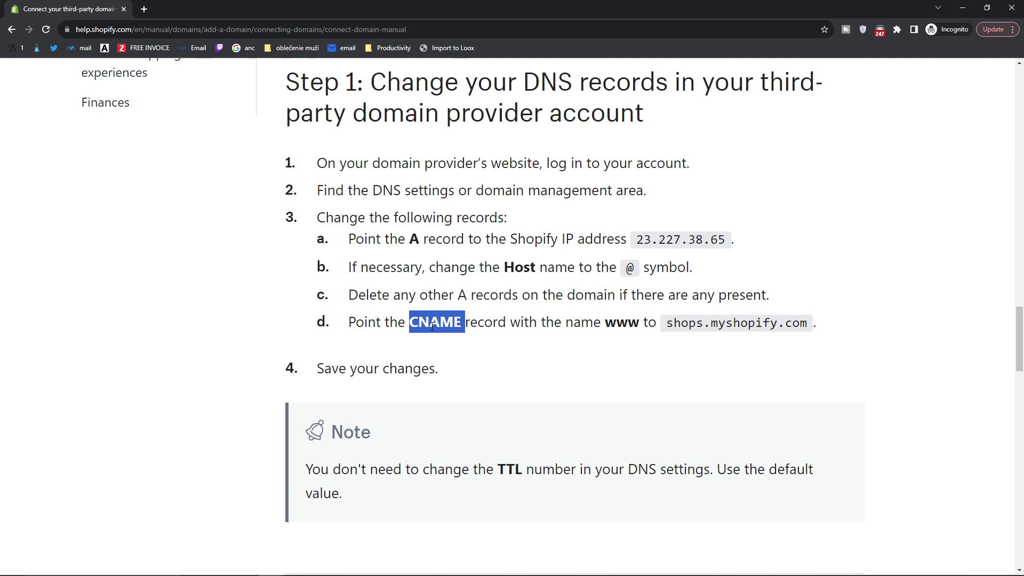
key(alt+Tab)
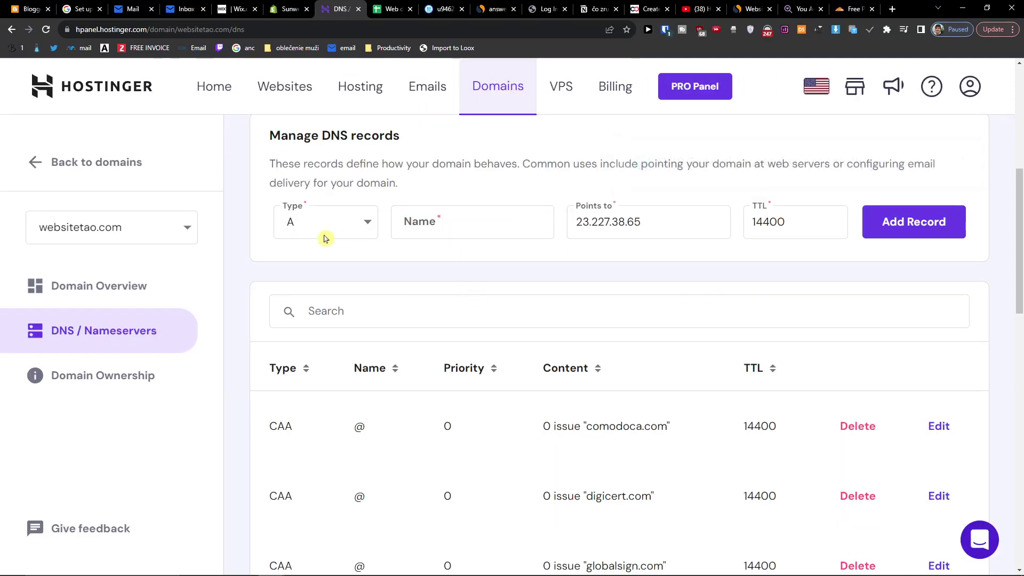
click(328, 230)
click(327, 360)
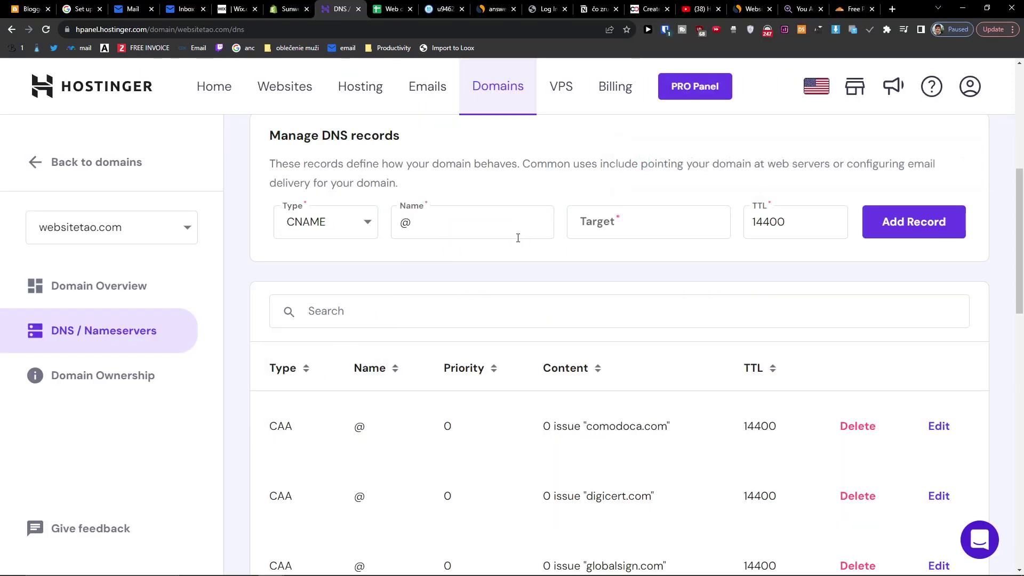
Step: Name the record www, target shops.myshopify.com, and add it
key(alt+Tab)
drag(664, 323, 815, 324)
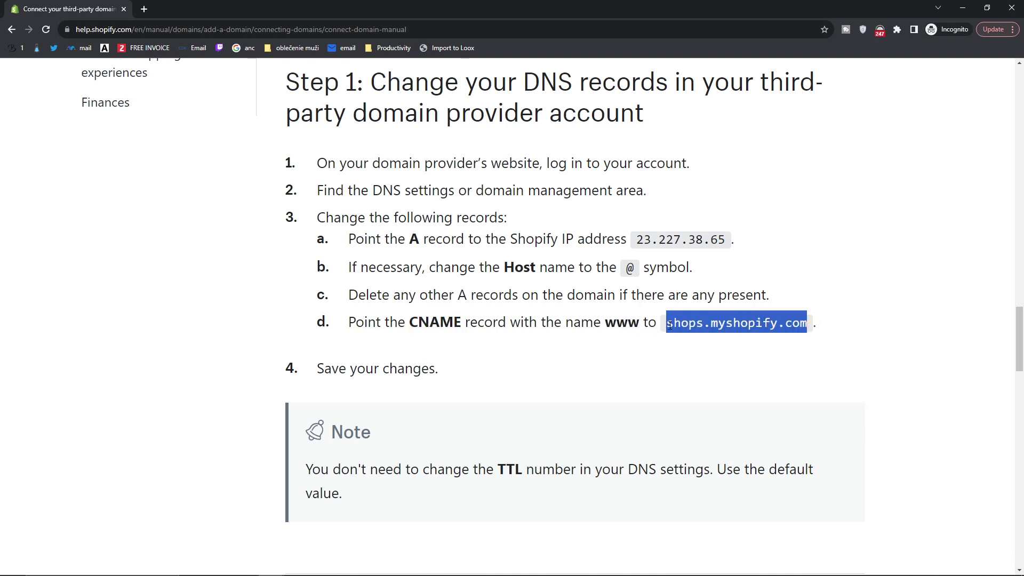
key(alt+Tab)
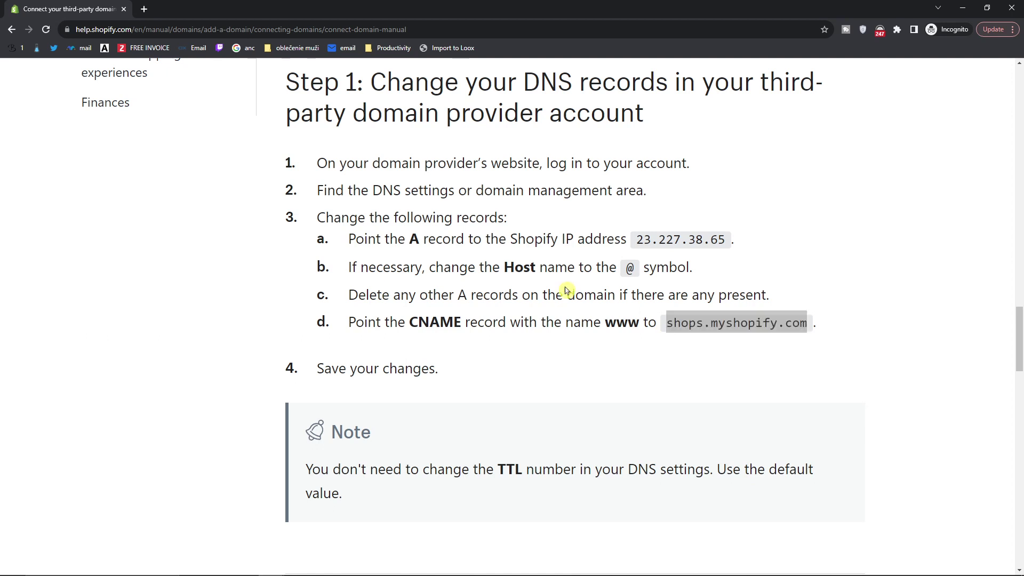
click(437, 236)
text(www)
key(Tab)
key(ctrl+v)
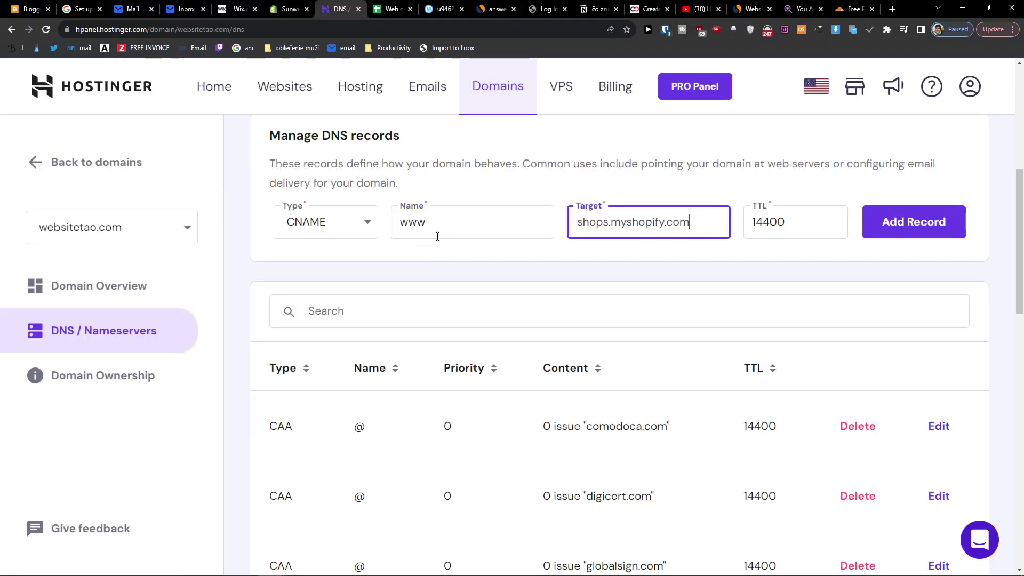
triple_click(703, 219)
click(903, 238)
scroll(653, 312, down, 10)
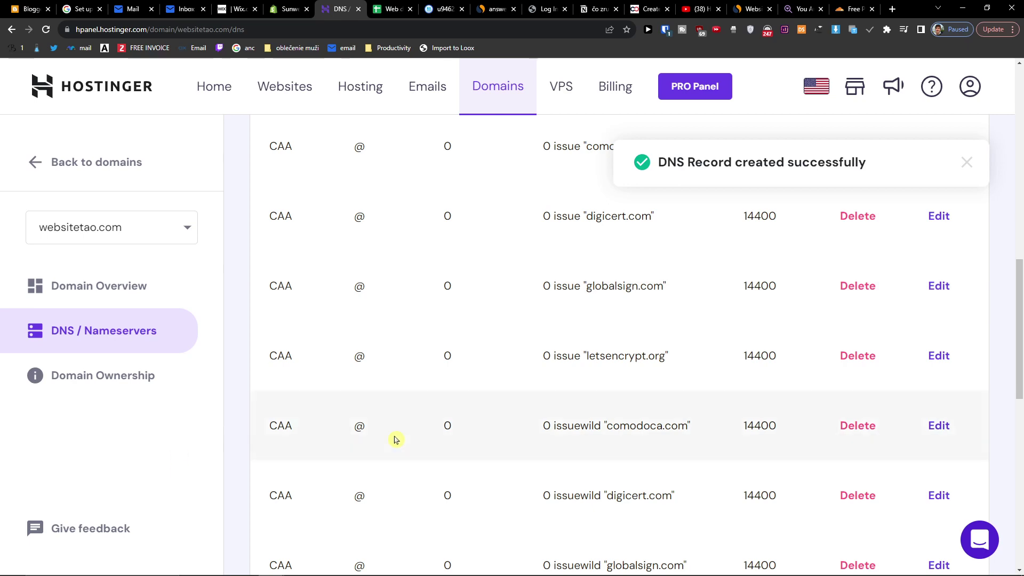
Step: Review the Shopify help instructions once more and minimize the help window
mouse_move(391, 574)
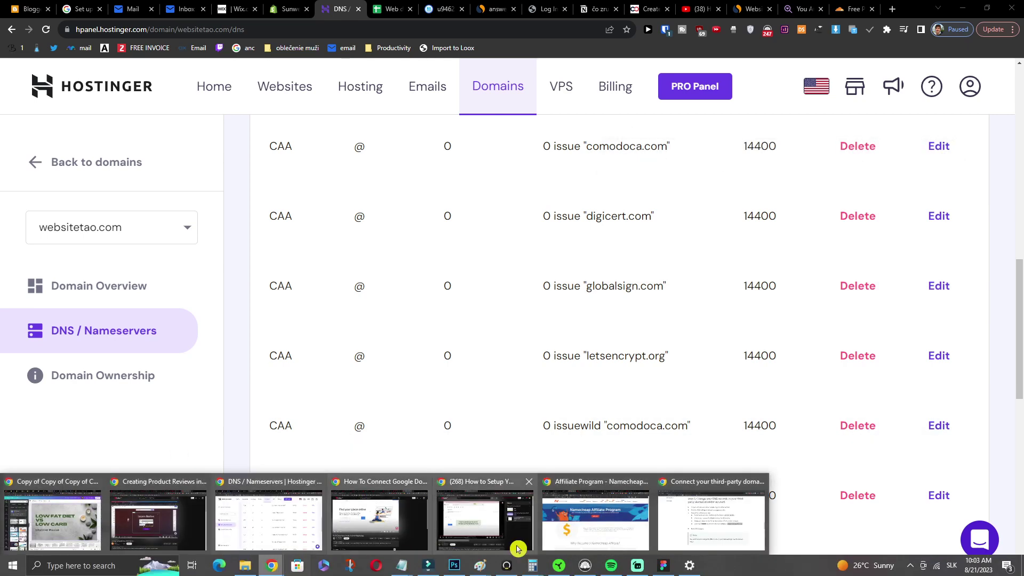
click(712, 513)
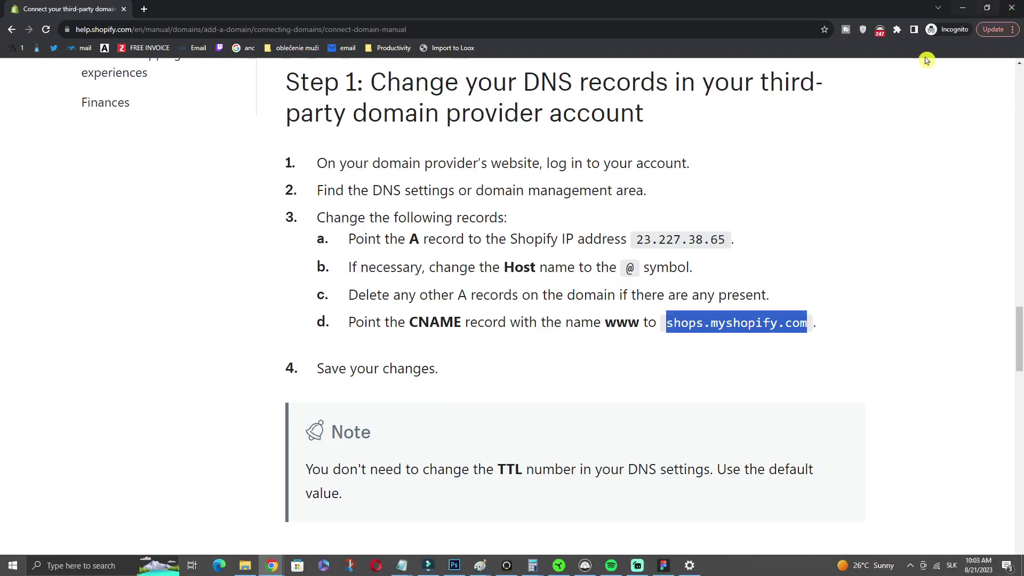
scroll(679, 343, down, 7)
scroll(552, 337, down, 1)
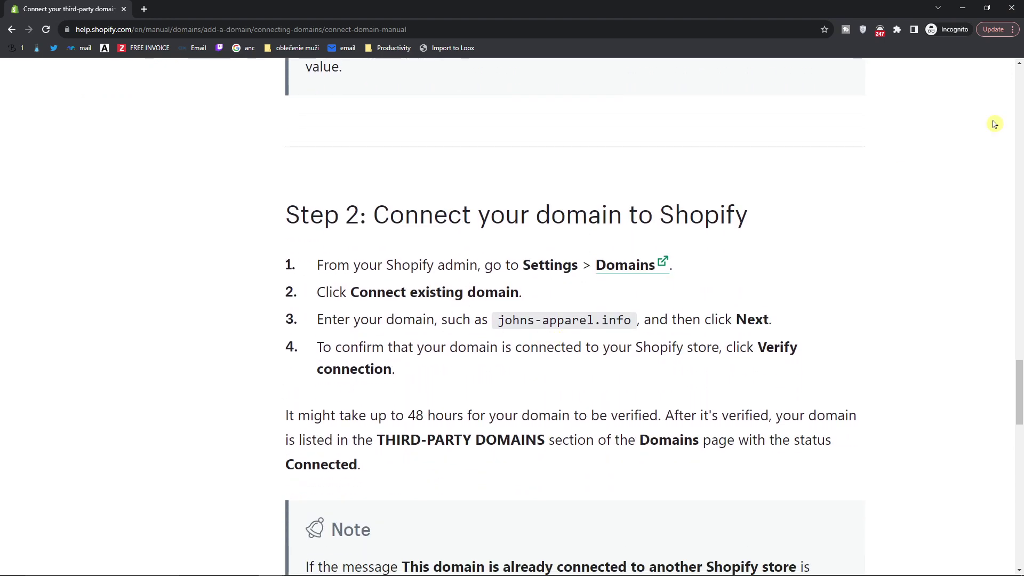
click(962, 9)
Step: Verify the websitetao.com connection and open its domain details as the primary domain
click(291, 9)
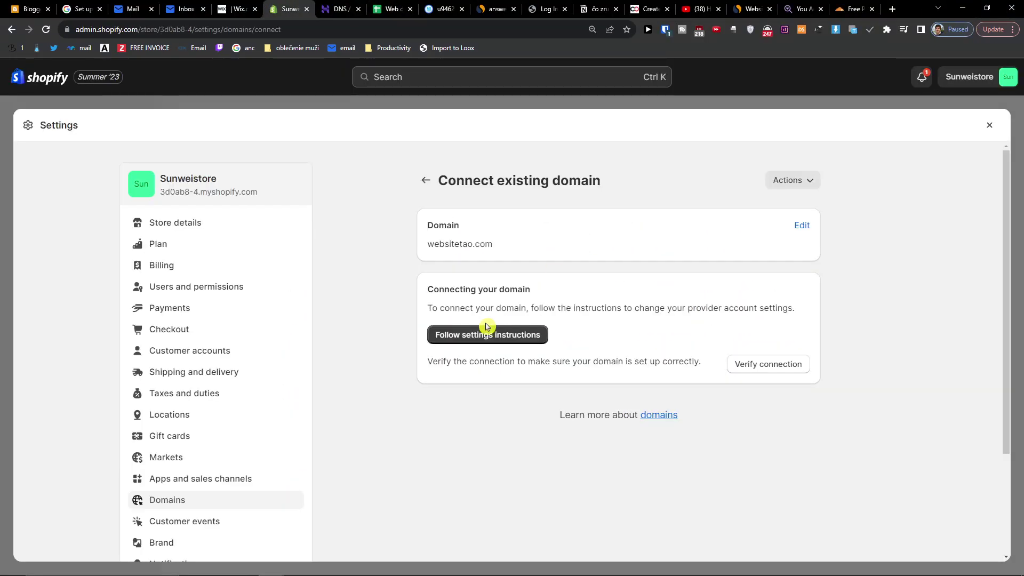
click(762, 365)
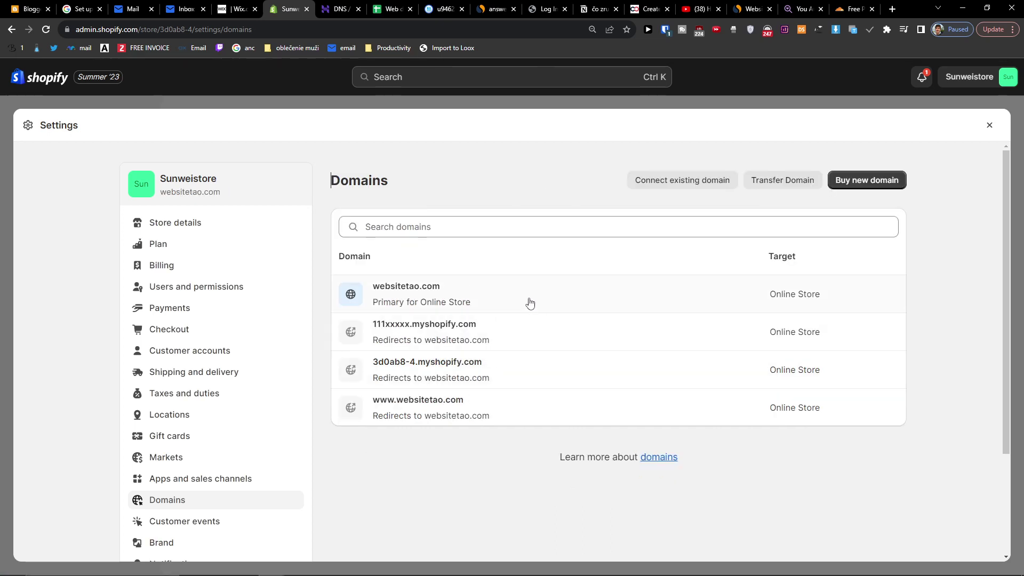
click(529, 303)
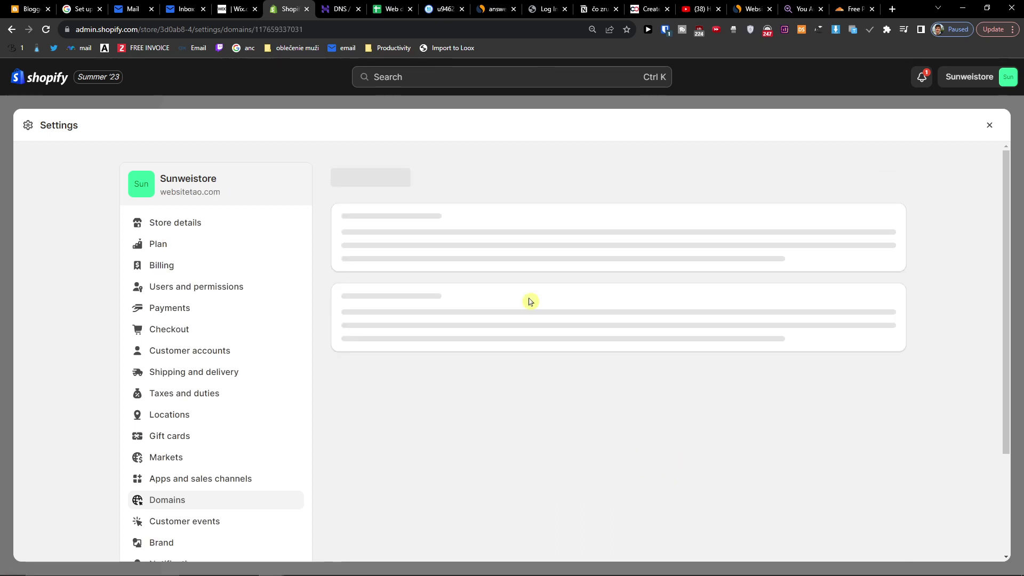
drag(357, 180, 472, 186)
Step: Return to websitetao.com's Hostinger DNS page, select the address bar, and scroll to the top
click(327, 9)
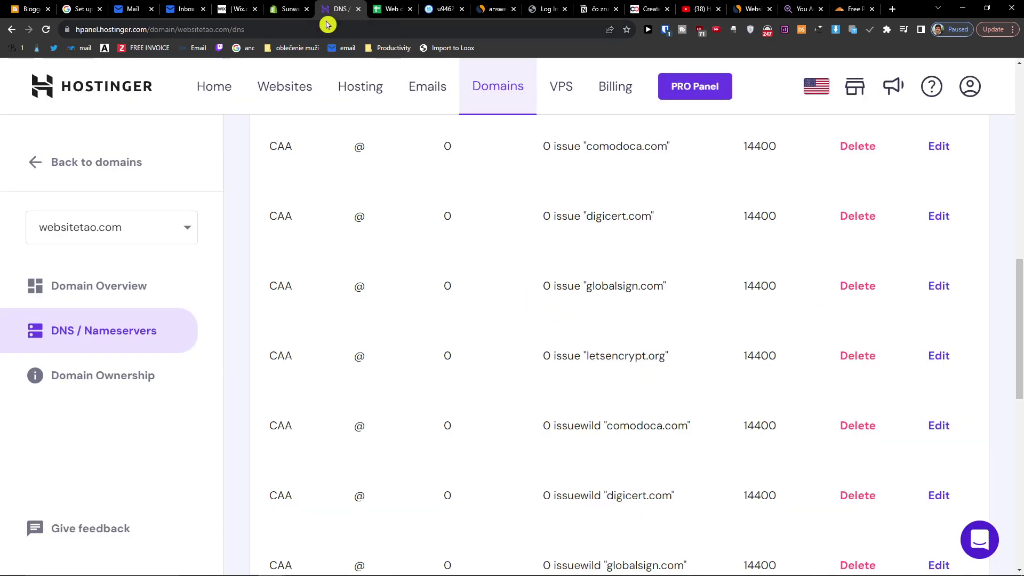
click(327, 28)
scroll(514, 272, up, 5)
scroll(514, 272, up, 5)
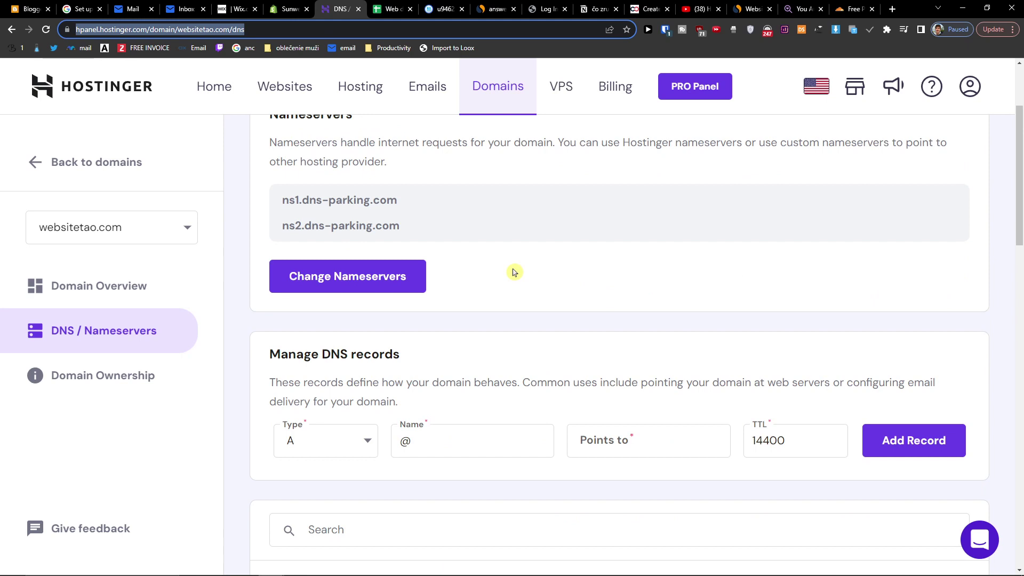
scroll(514, 272, up, 3)
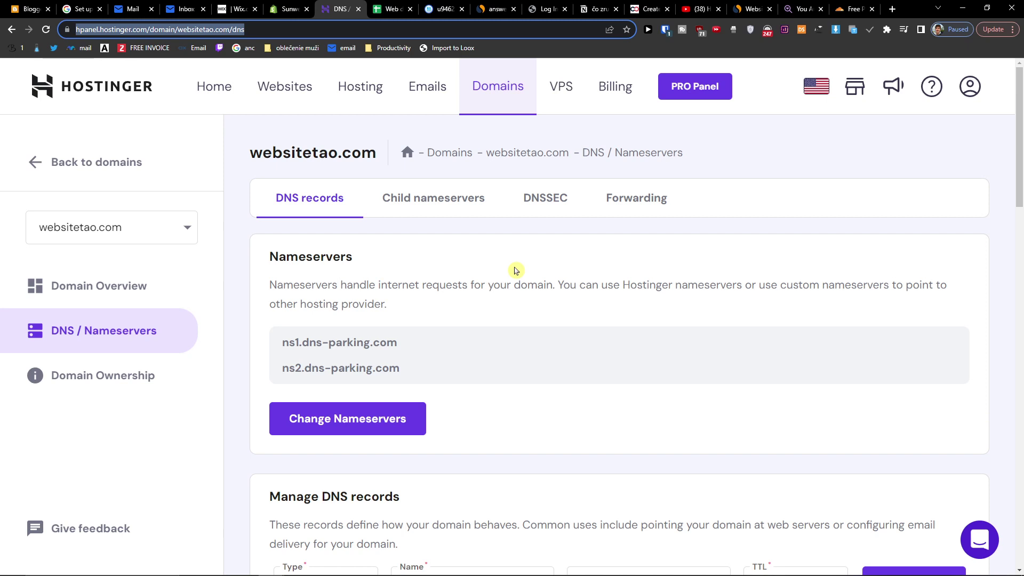
Step: Load websitetao.com and browse the DROPSHIPGUIDEXXX storefront to confirm the domain works
text(websitetao.com)
key(Return)
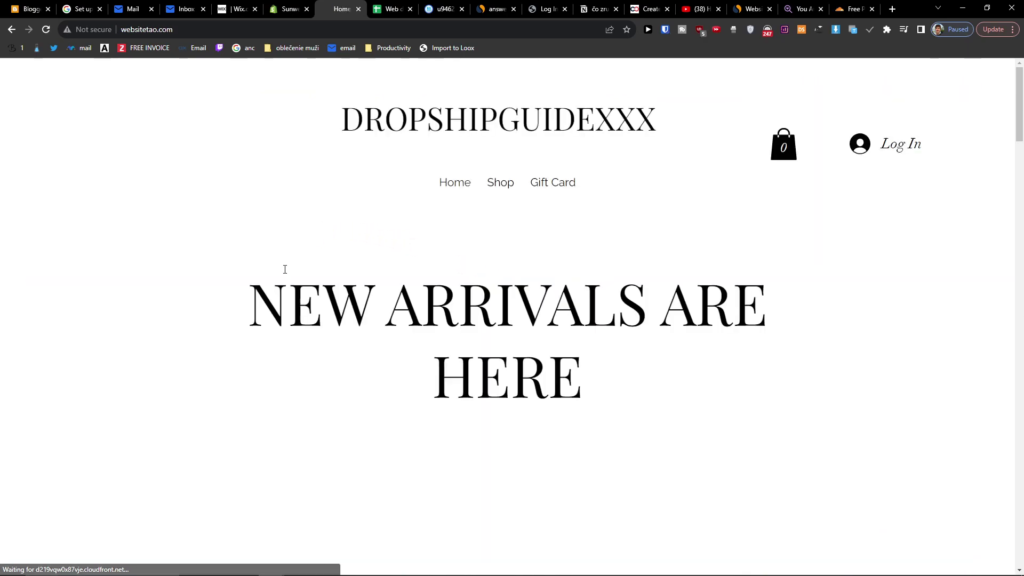
scroll(283, 320, down, 3)
key(ctrl+minus)
key(ctrl+minus)
key(ctrl+minus)
scroll(304, 354, down, 5)
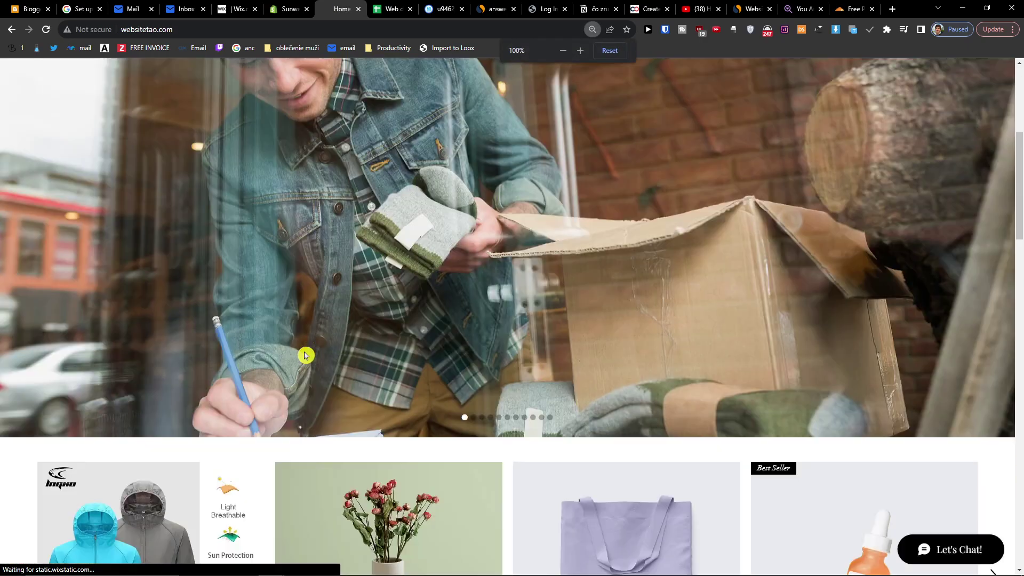
scroll(304, 354, up, 4)
scroll(304, 372, up, 5)
Step: Close the storefront tab and exit Shopify Settings to the Home dashboard
click(295, 9)
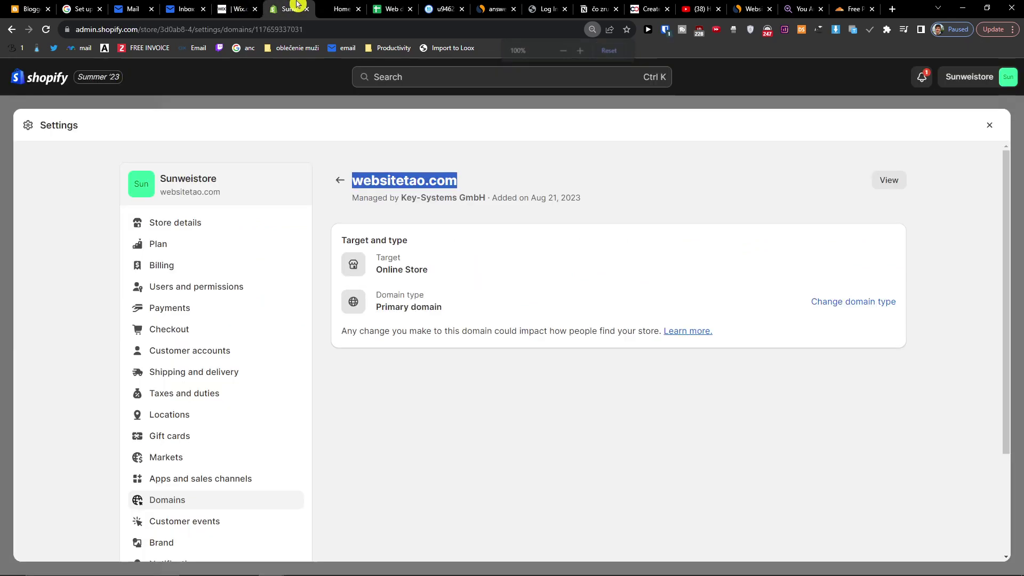
click(363, 9)
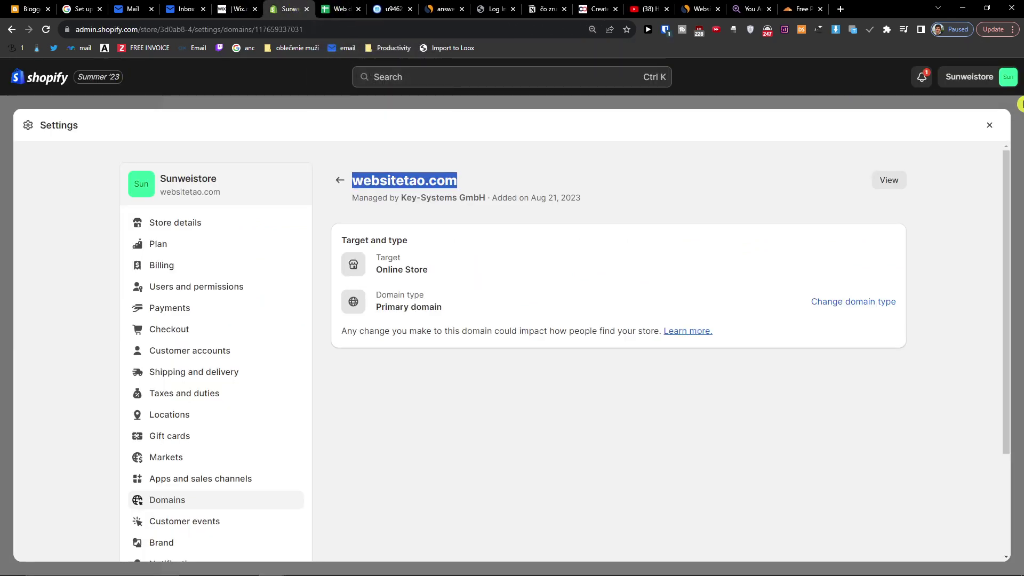
click(990, 125)
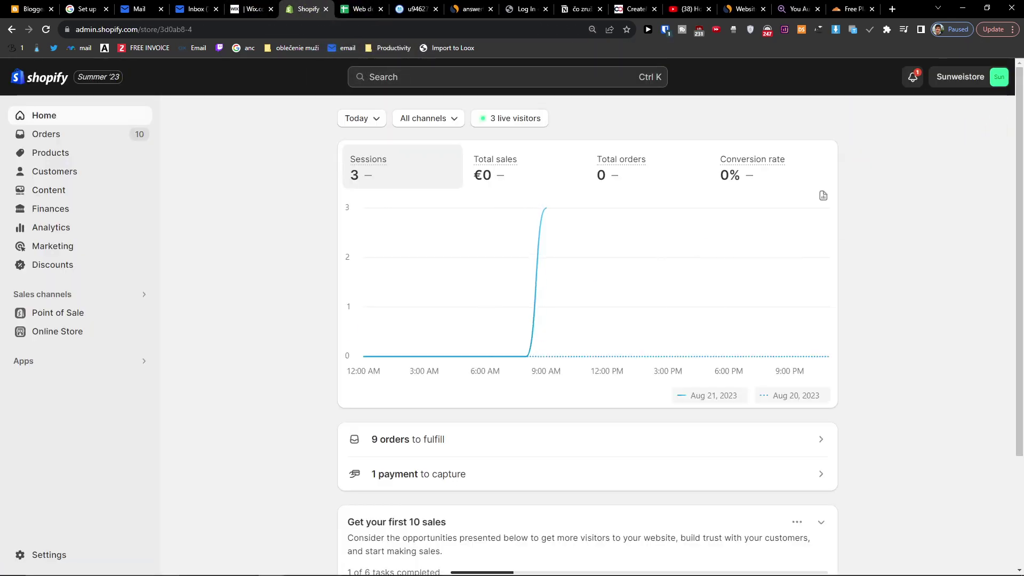